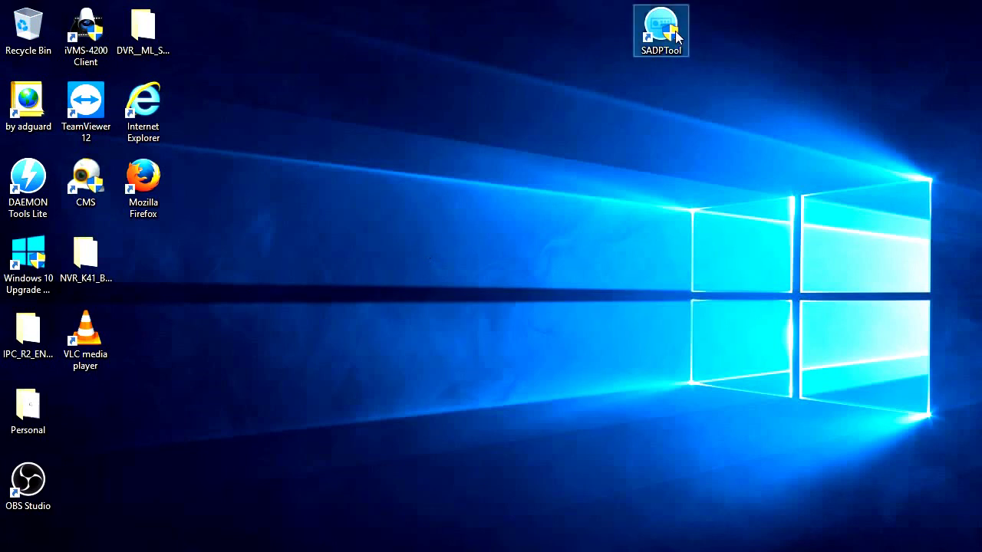
# Move the SADPTool shortcut closer to the middle of the desktop and deselect it.
pyautogui.moveTo(675, 31); pyautogui.dragTo(560, 31)
pyautogui.click(507, 75)
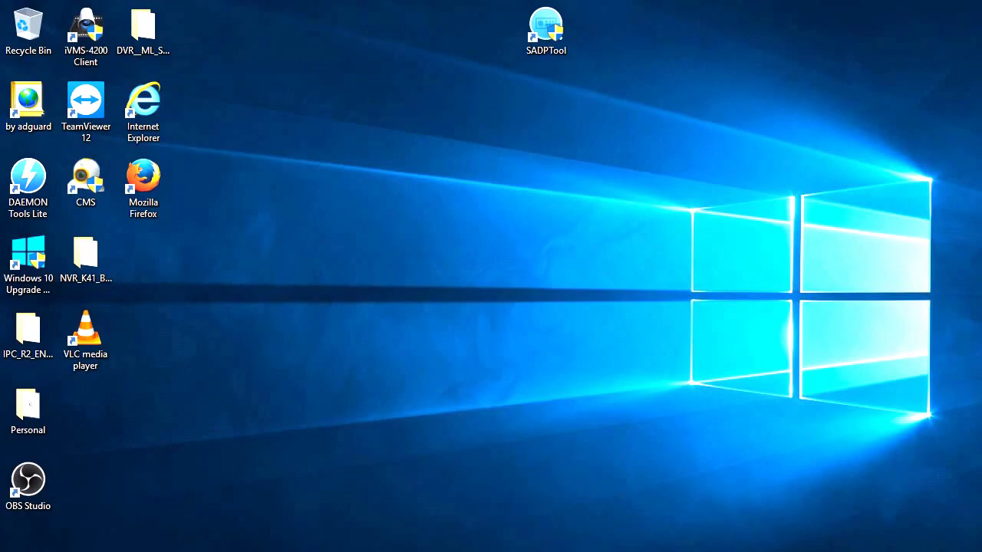
# Launch Command Prompt and run ipconfig to check the computer's IP address and default gateway.
pyautogui.press('super+s')
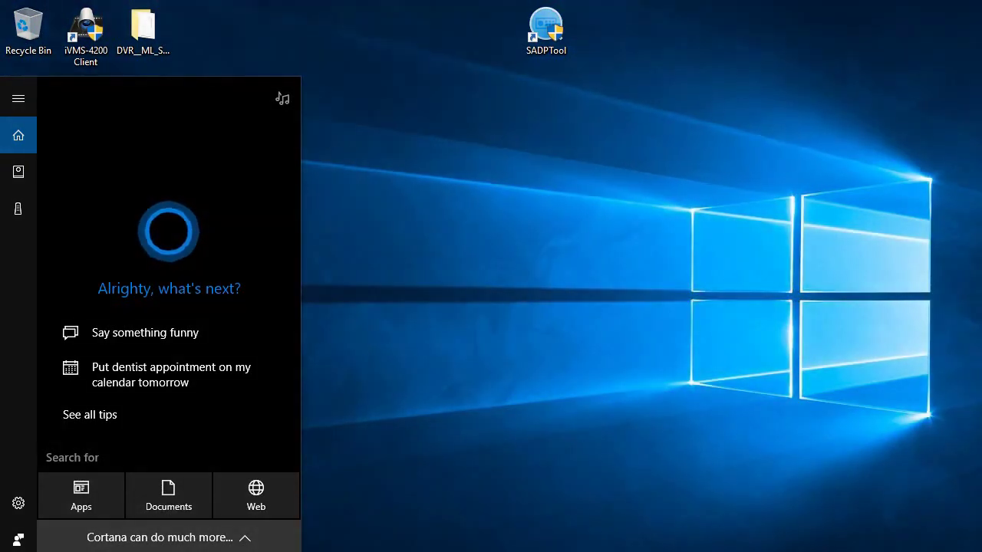
pyautogui.write('cmd')
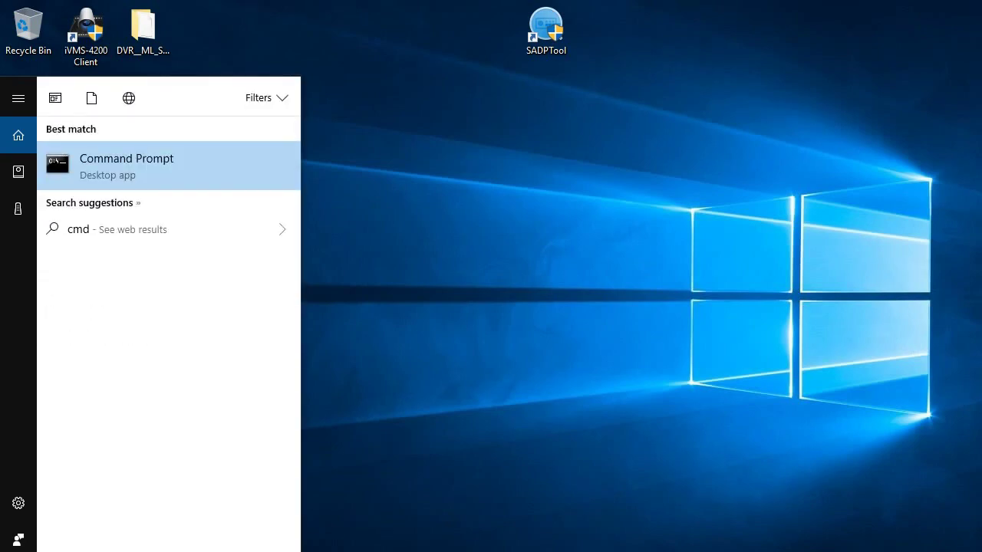
pyautogui.press('Return')
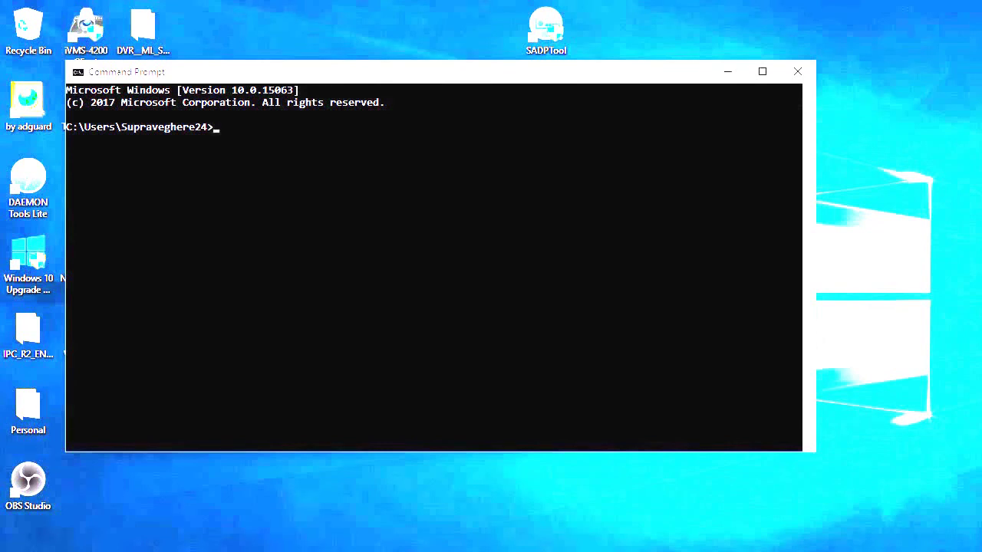
pyautogui.write('ipconfig')
pyautogui.press('Return')
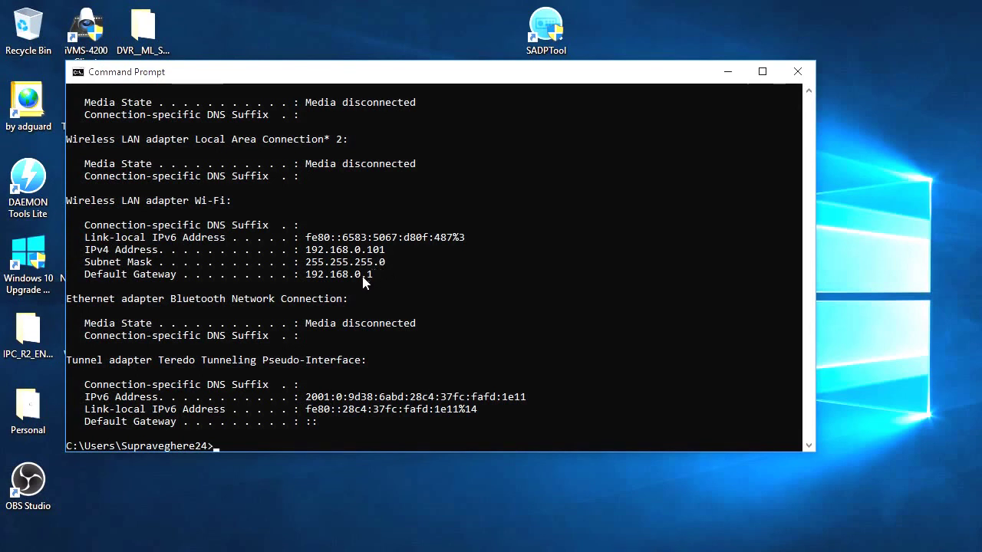
pyautogui.scroll(-1, 371, 296)
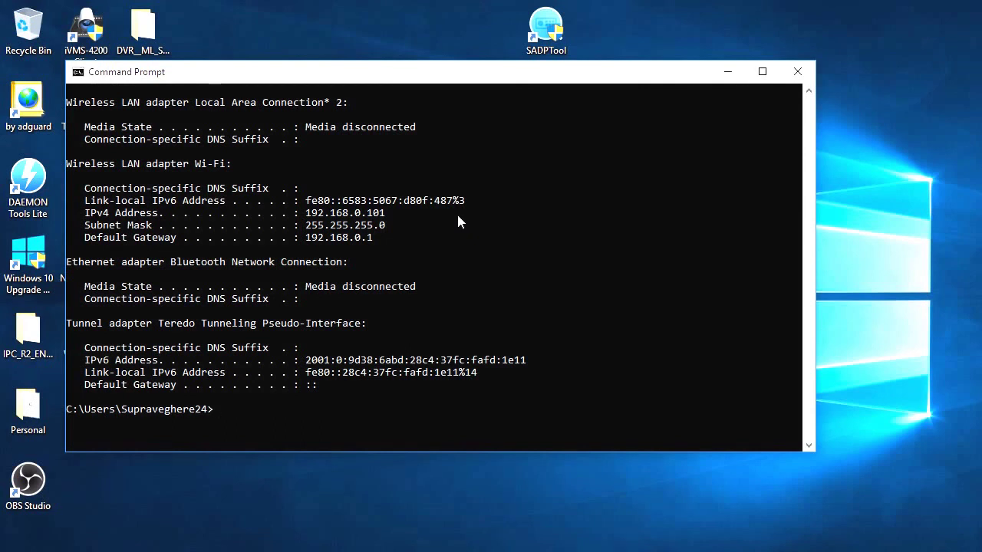
# Ping 192.168.0.10 and 192.168.0.1 to test whether those addresses respond.
pyautogui.write('ping 192.168.0.10')
pyautogui.press('Return')
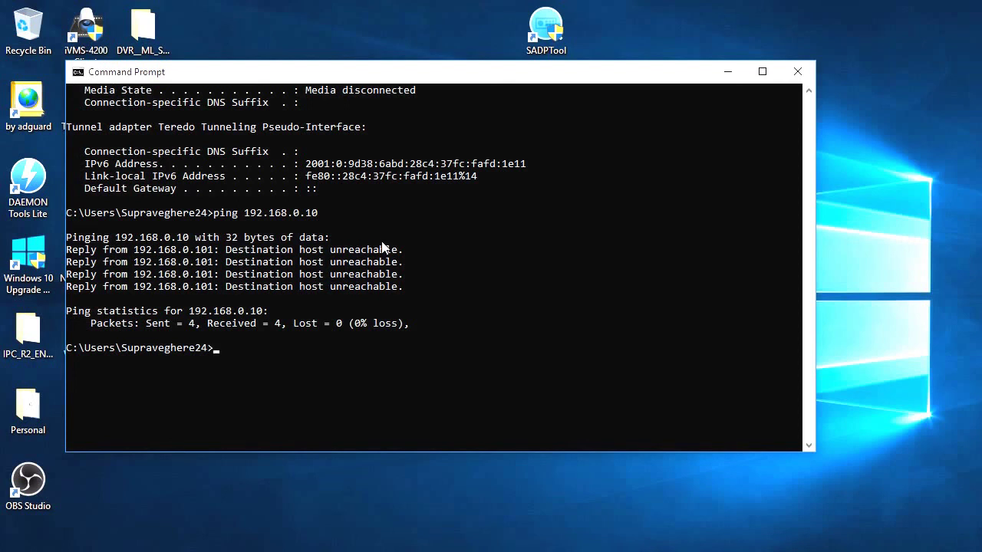
pyautogui.press('Up')
pyautogui.press('BackSpace')
pyautogui.press('Return')
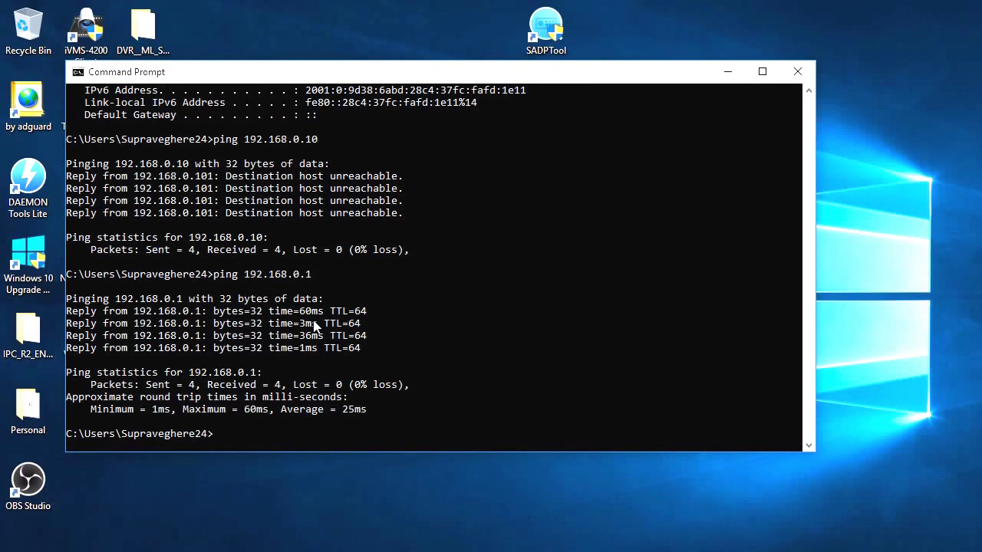
# Review the Wi-Fi adapter's IP settings and compare the replies of both pings in the command output.
pyautogui.scroll(2, 314, 326)
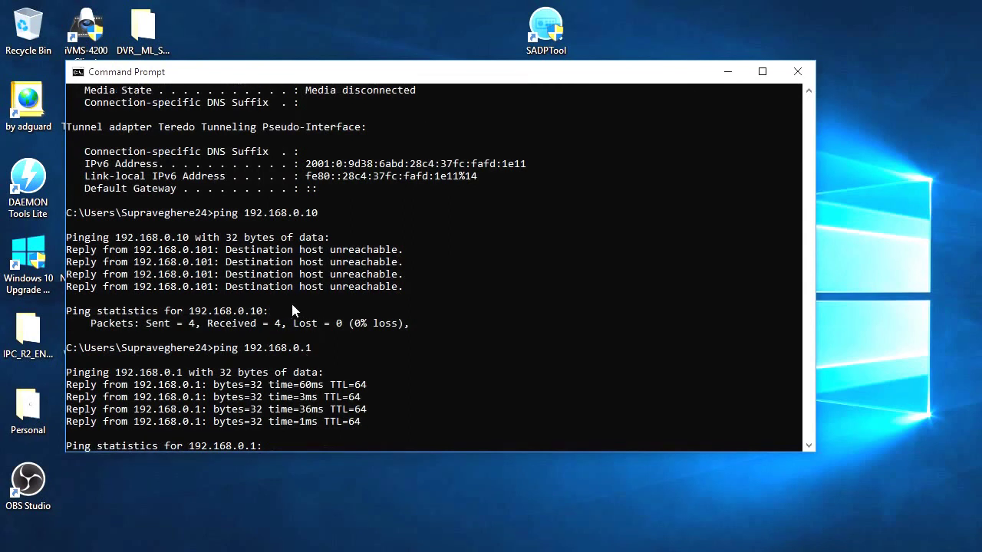
pyautogui.scroll(1, 228, 297)
pyautogui.scroll(3, 263, 294)
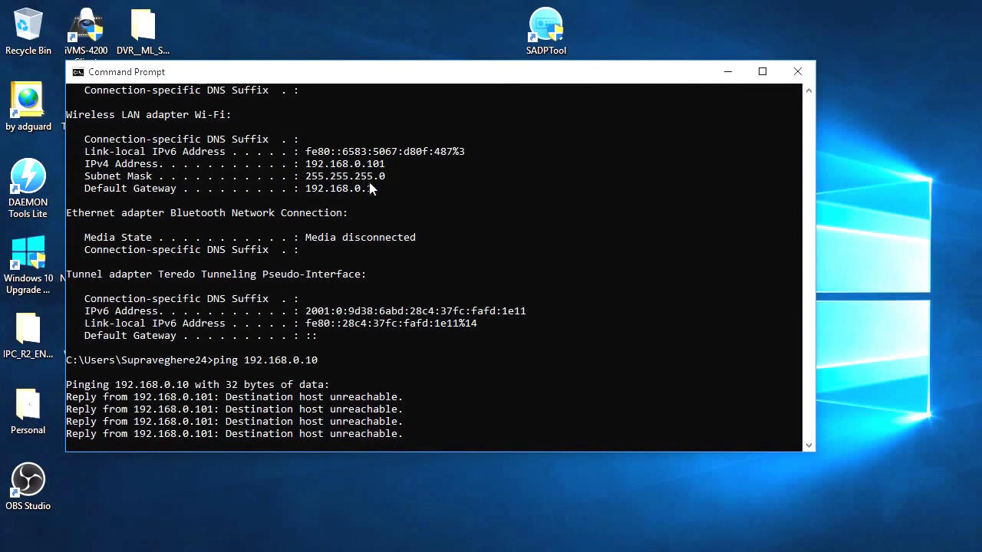
pyautogui.write('ping 192.168.0.1')
pyautogui.press('Return')
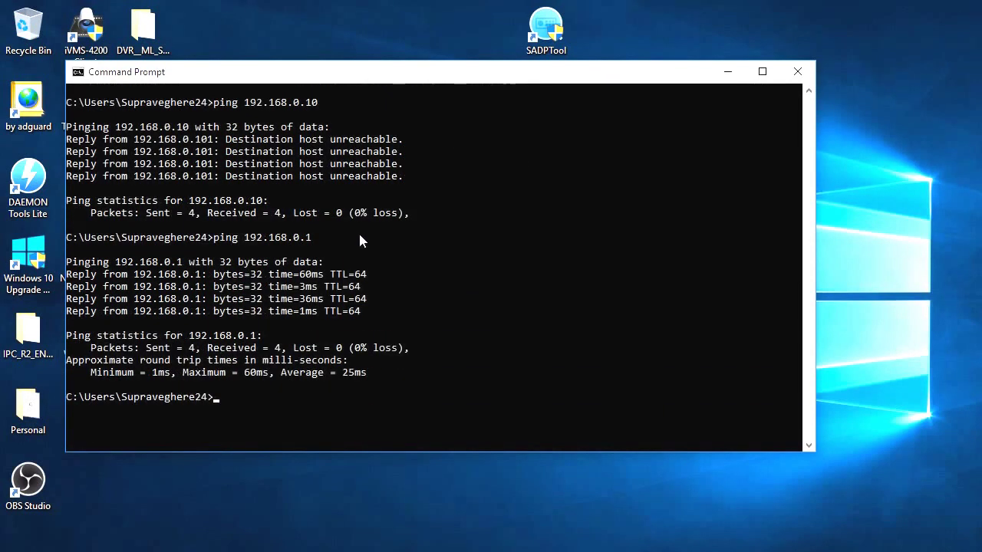
pyautogui.scroll(-1, 361, 240)
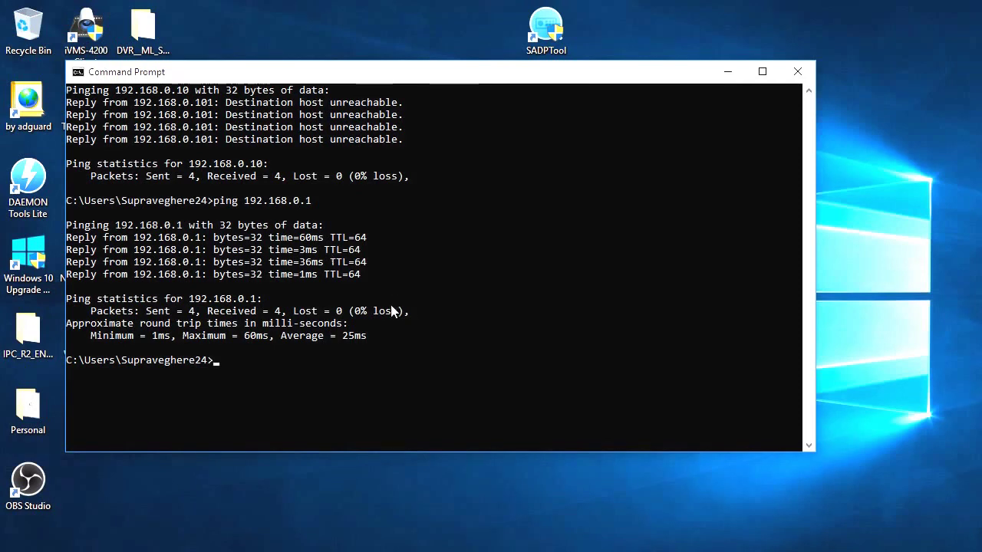
pyautogui.scroll(8, 390, 302)
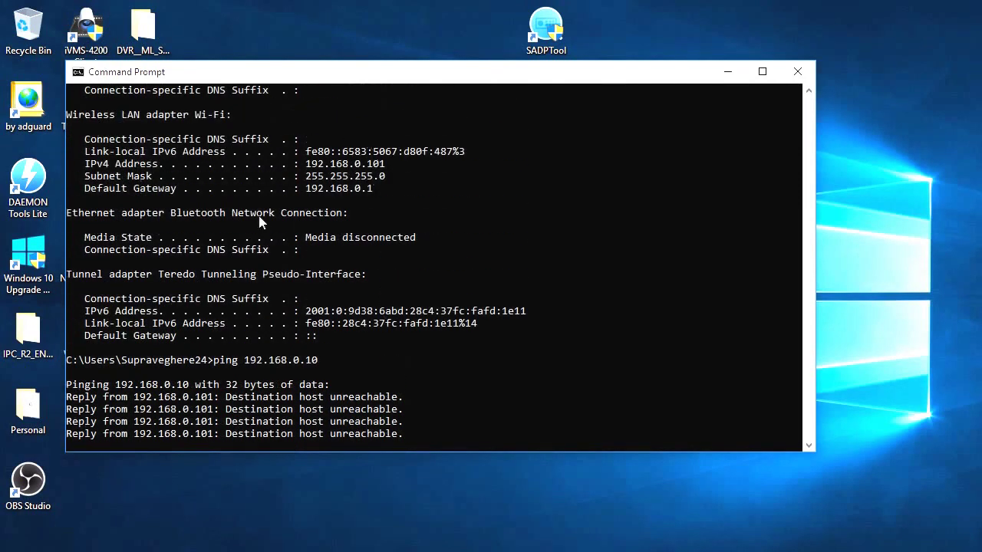
pyautogui.scroll(-7, 415, 230)
pyautogui.scroll(-5, 415, 237)
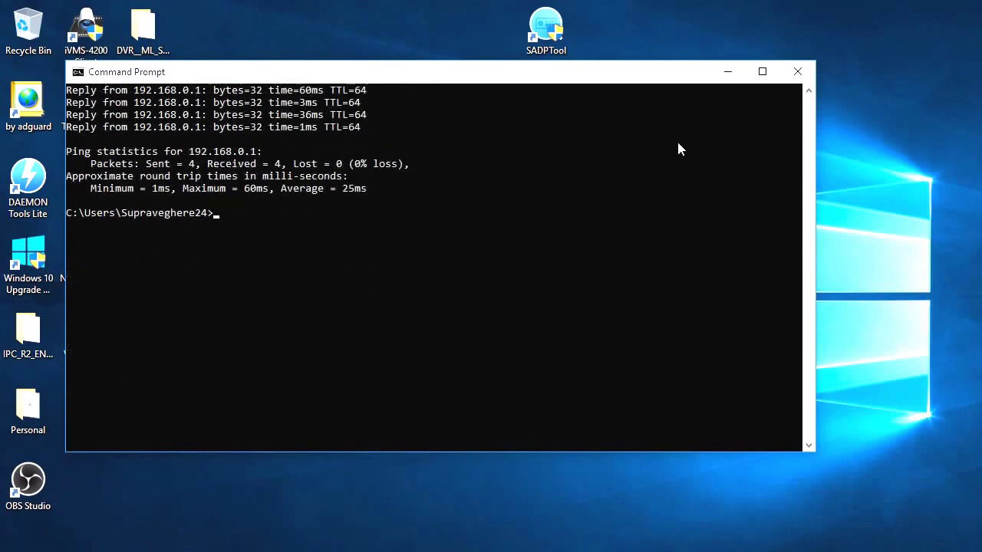
# Minimize Command Prompt and launch SADPTool to find the DS-7604NI-E1/A recorder on the network.
pyautogui.click(729, 73)
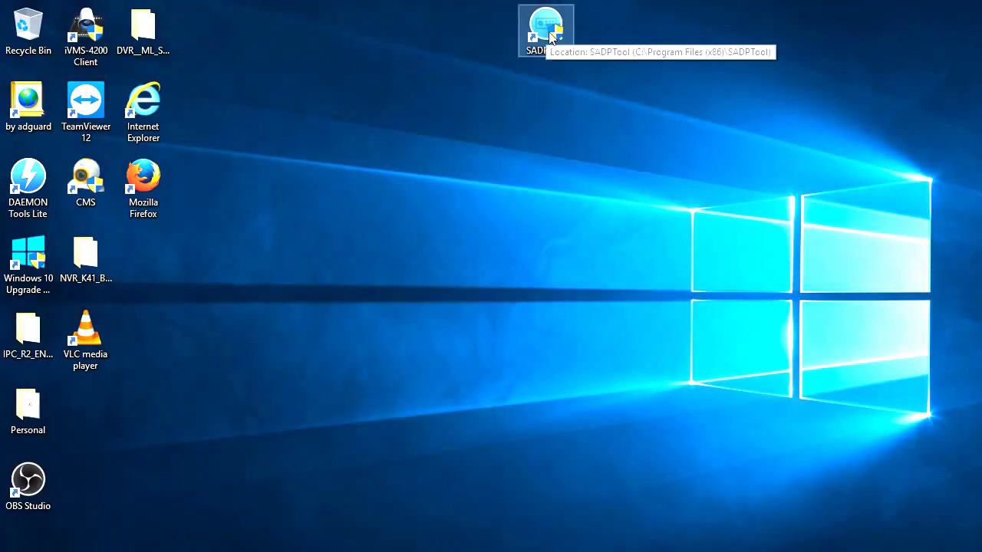
pyautogui.doubleClick(539, 53)
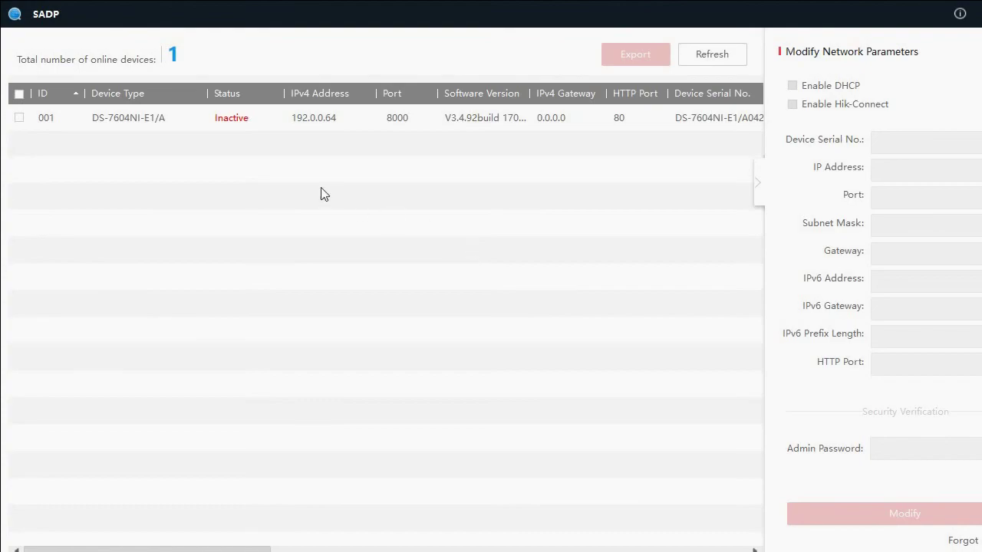
pyautogui.click(132, 128)
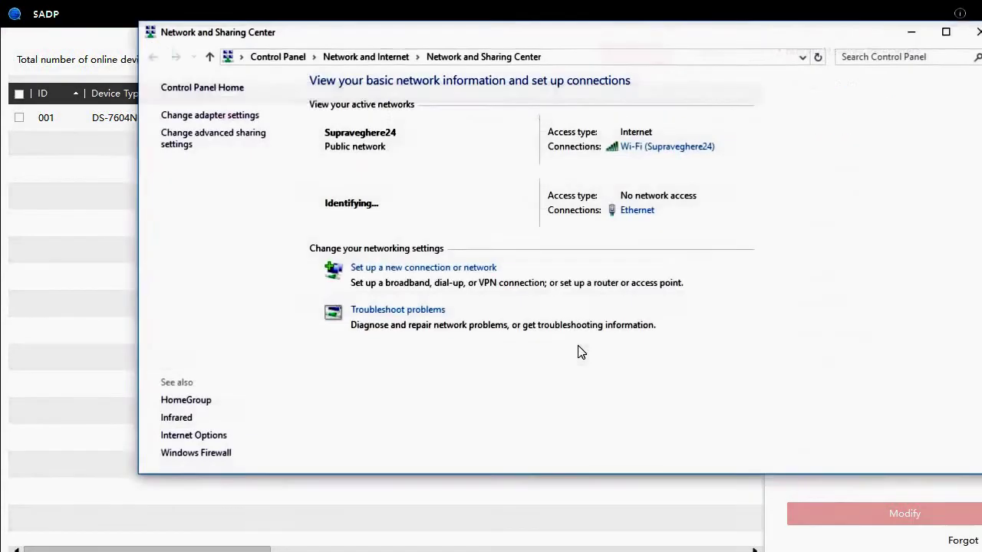
# Open the Internet Protocol Version 4 properties of the Ethernet adapter from the Network and Sharing Center.
pyautogui.click(234, 115)
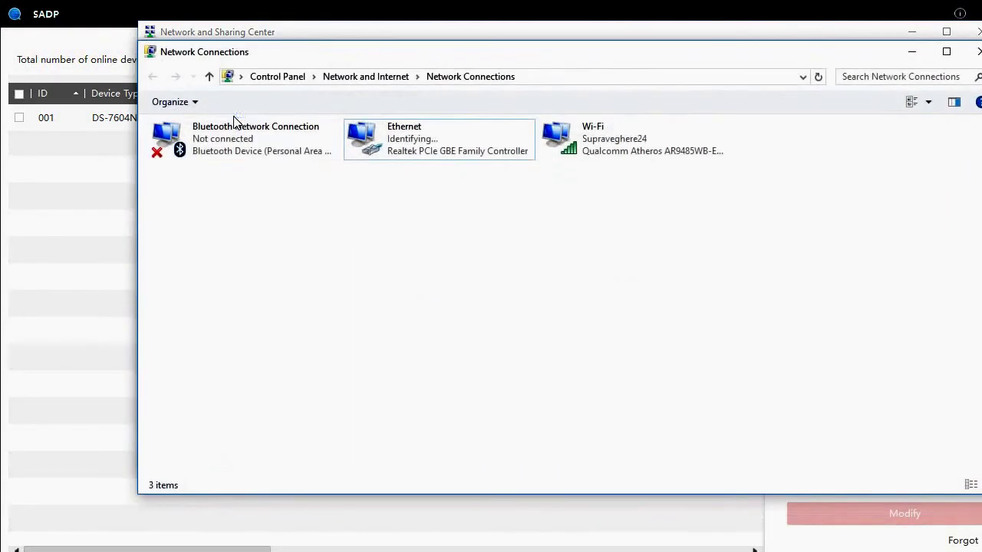
pyautogui.rightClick(415, 139)
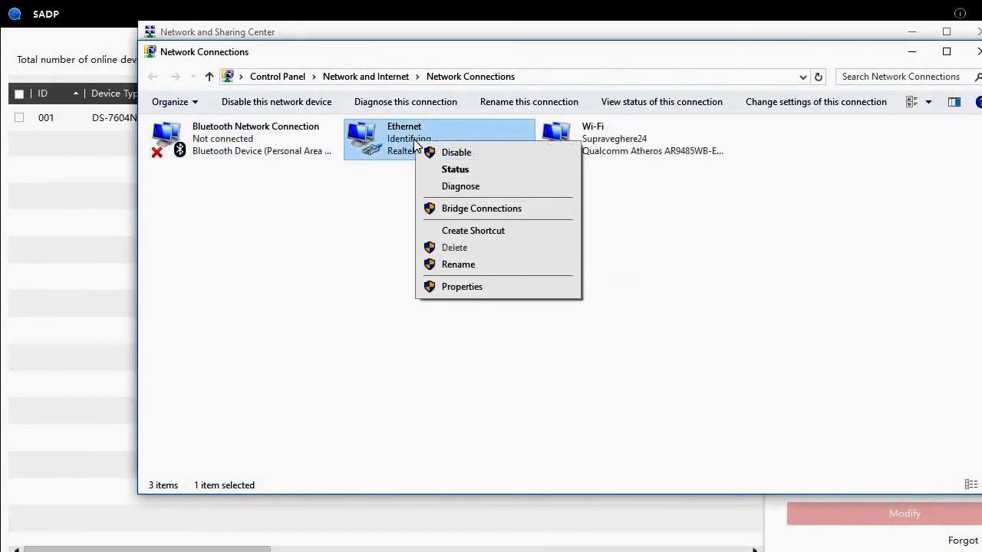
pyautogui.click(465, 287)
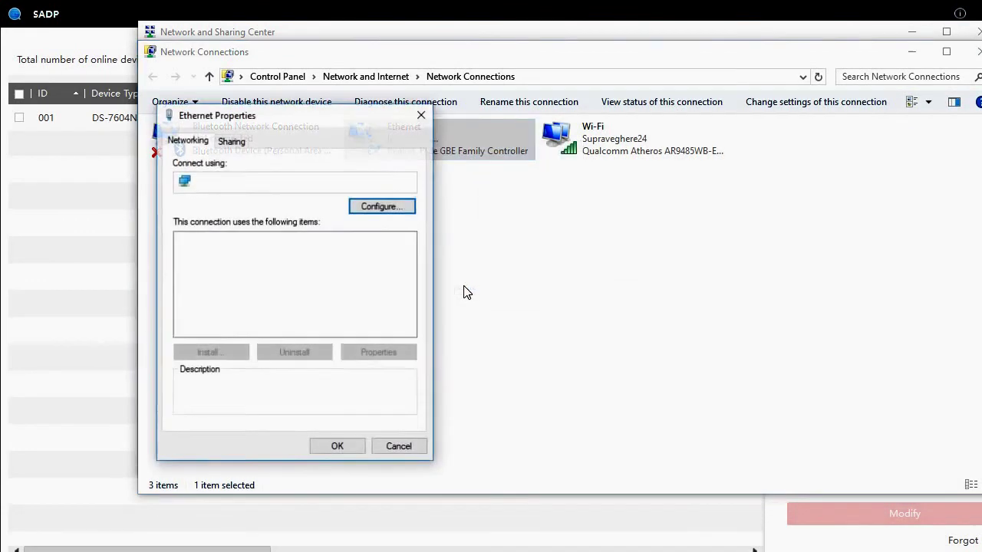
pyautogui.doubleClick(292, 280)
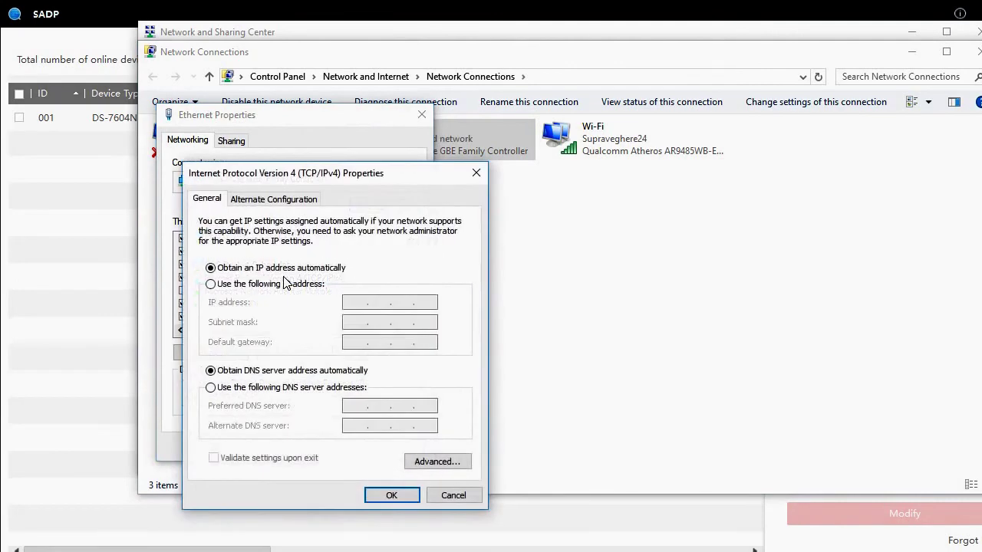
# Give the Ethernet adapter the static IP address 192.0.0.40 with subnet mask 255.255.255.0.
pyautogui.click(253, 285)
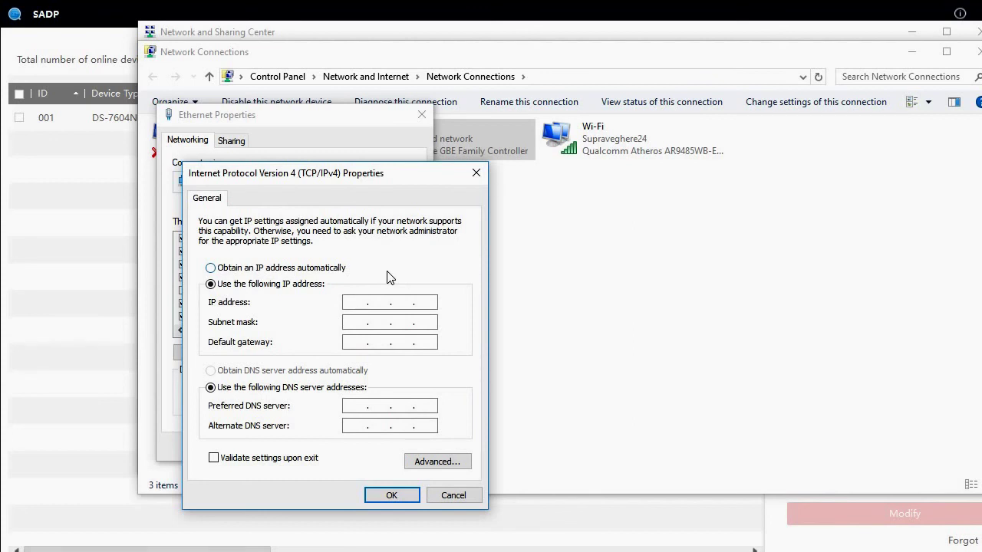
pyautogui.write('19200.40')
pyautogui.doubleClick(420, 301)
pyautogui.click(420, 302)
pyautogui.moveTo(420, 301); pyautogui.dragTo(435, 302)
pyautogui.click(354, 323)
# Set the default gateway to 192.0.0.1 and the preferred DNS server to 8.8.8.8, and apply the Ethernet settings.
pyautogui.click(358, 343)
pyautogui.write('192')
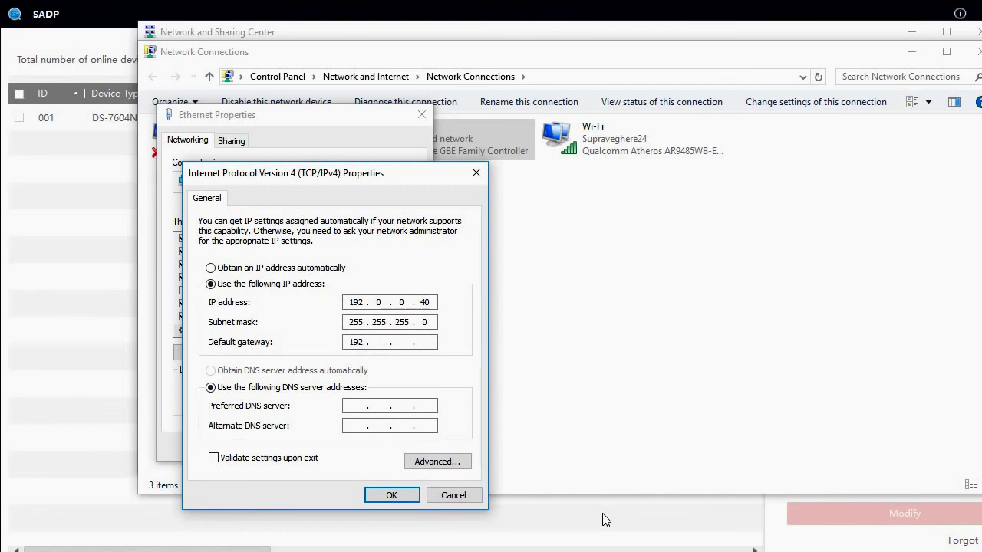
pyautogui.write('0.01')
pyautogui.click(362, 406)
pyautogui.write('8.8.8.8')
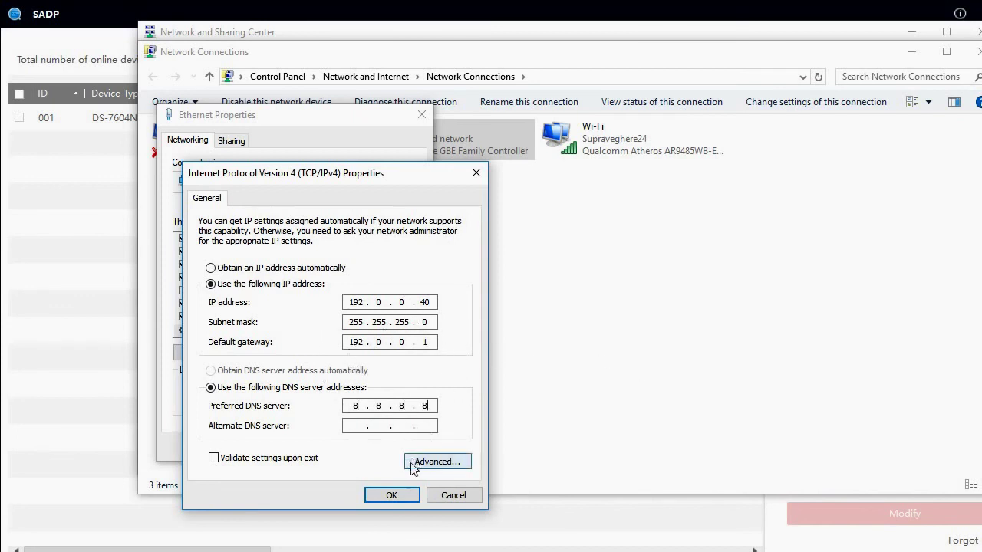
pyautogui.click(390, 497)
pyautogui.click(346, 450)
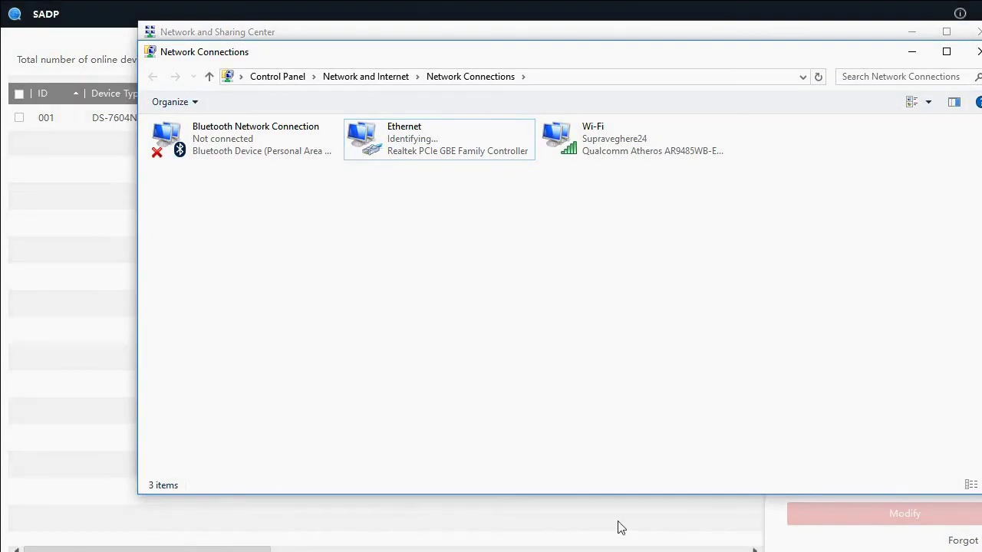
pyautogui.press('super+c')
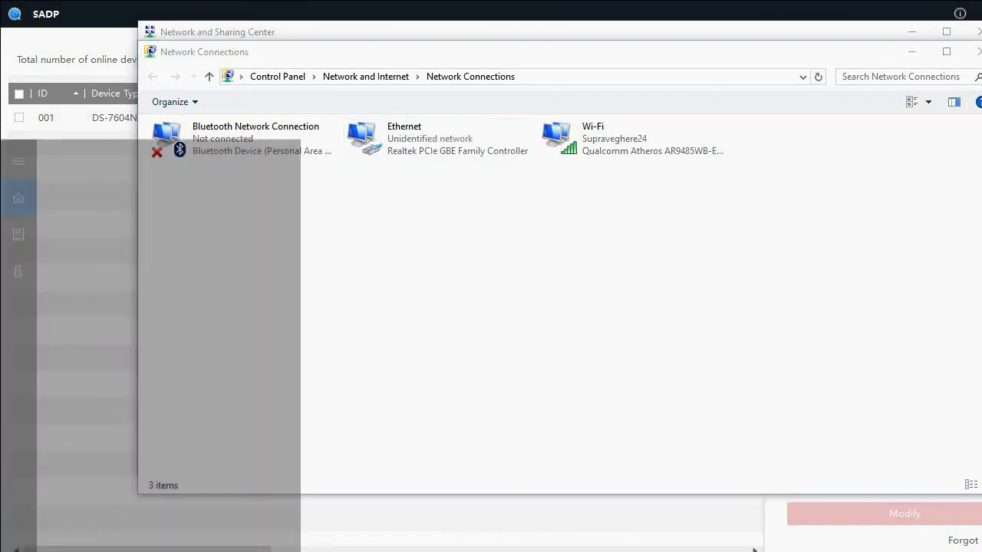
pyautogui.write('inter')
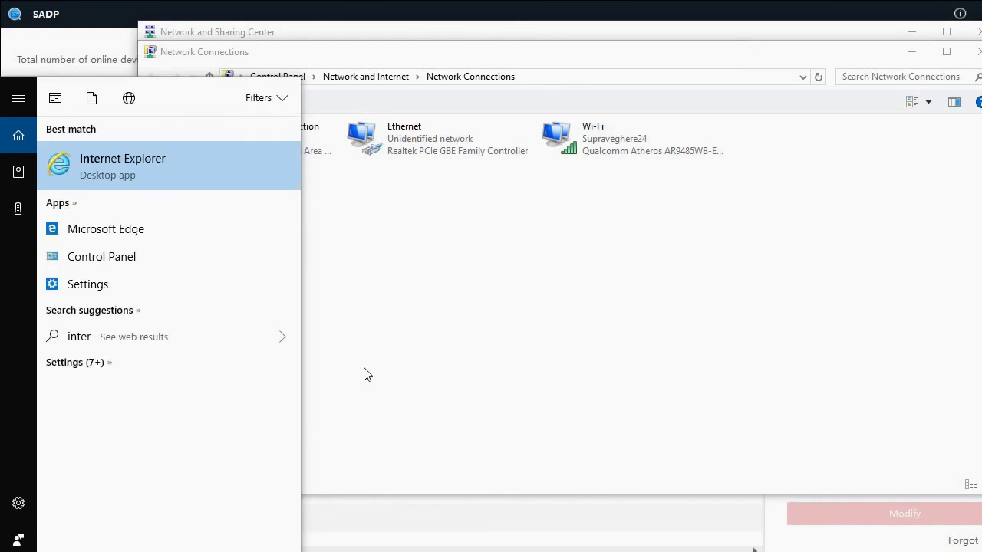
pyautogui.click(177, 161)
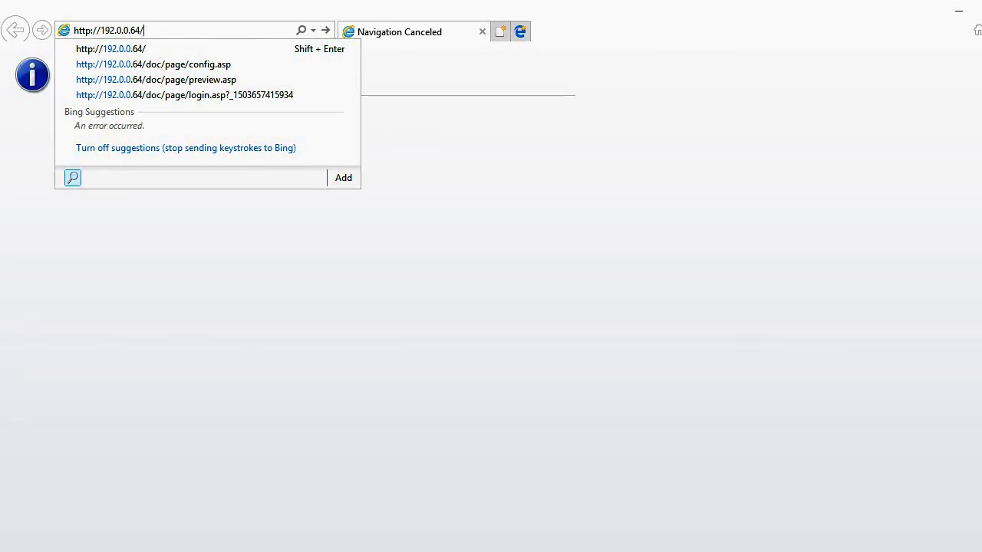
pyautogui.press('Return')
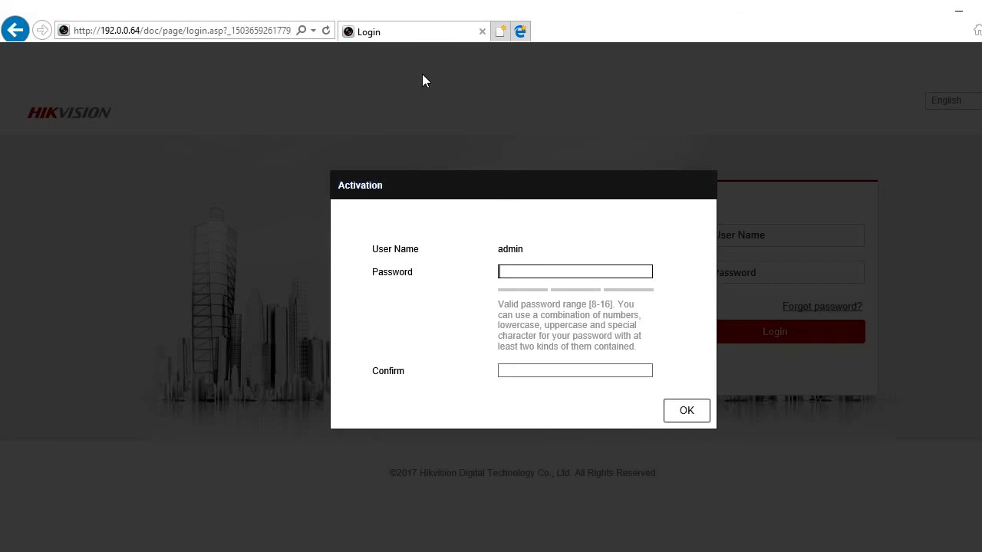
# Activate the recorder by entering and confirming the admin password, and skip the security question setup.
pyautogui.write('*****')
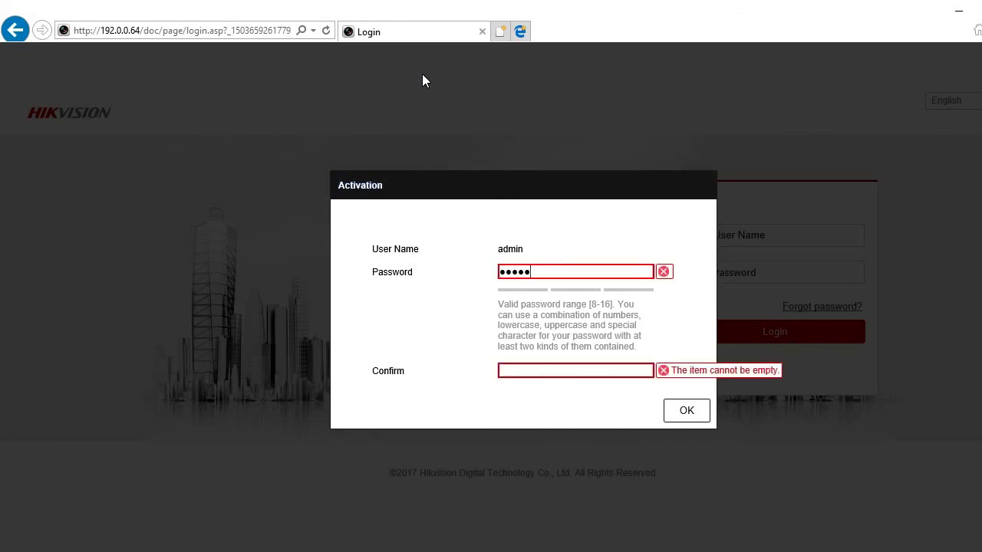
pyautogui.write('***')
pyautogui.press('Tab')
pyautogui.write('*******')
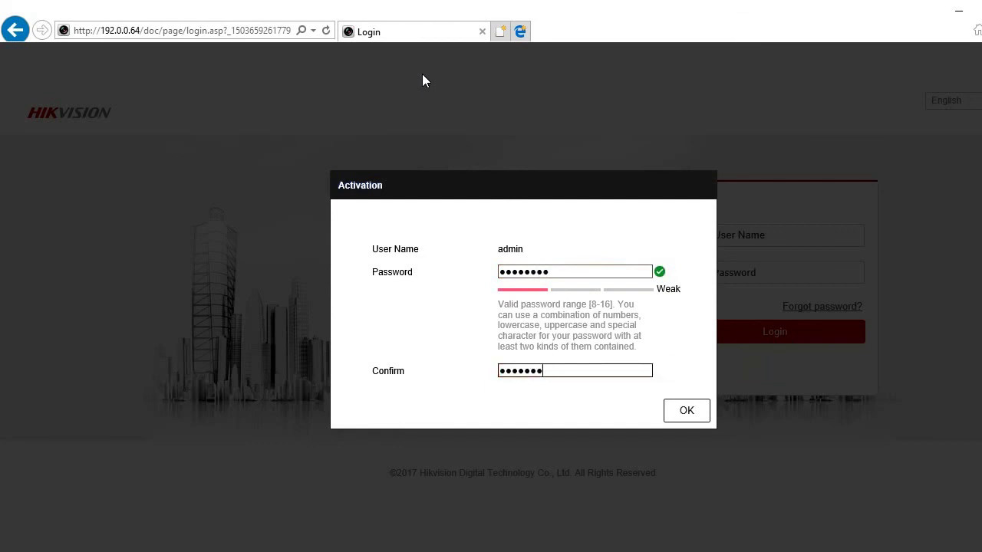
pyautogui.write('*')
pyautogui.click(682, 409)
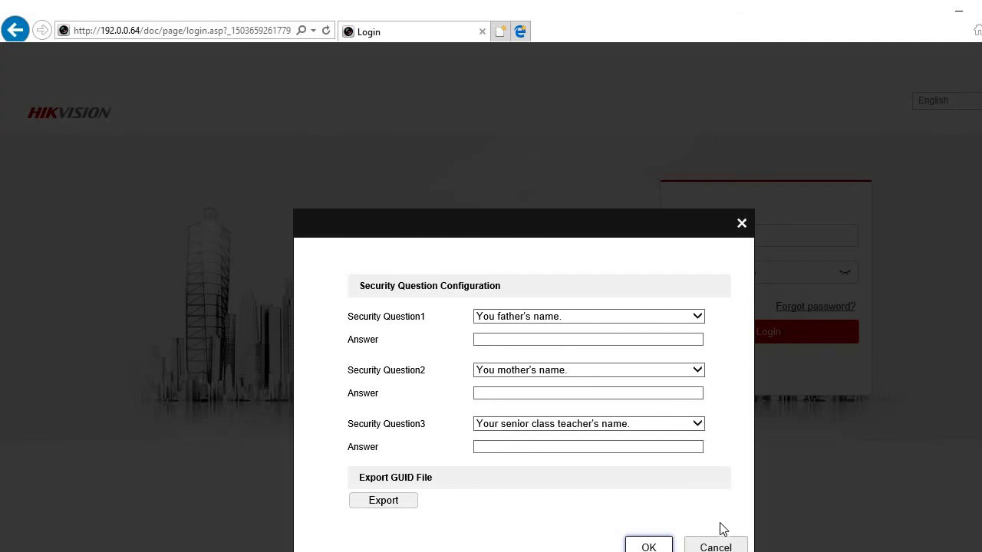
pyautogui.click(718, 547)
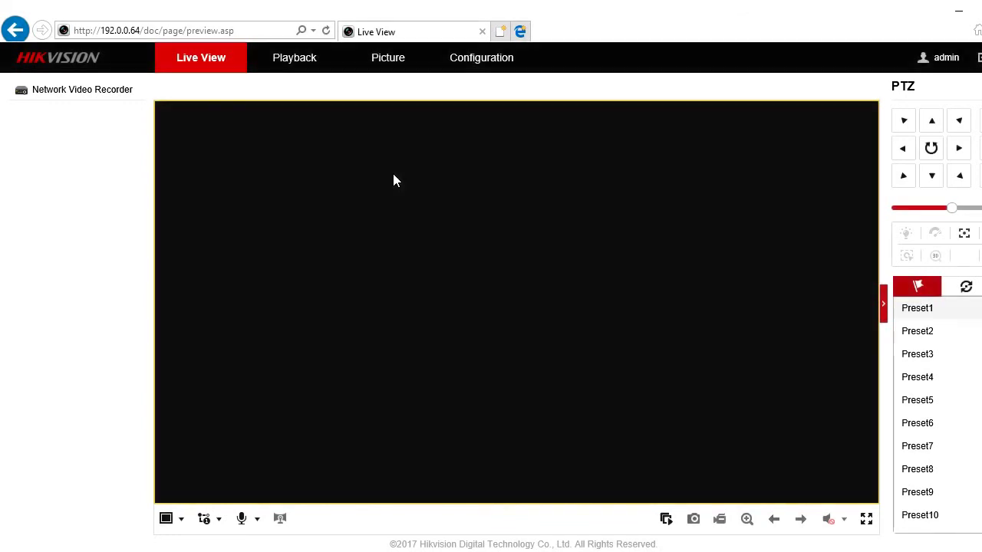
# Disable the audible warning for the HDD Error exception in the recorder's basic event configuration and save the change.
pyautogui.click(478, 61)
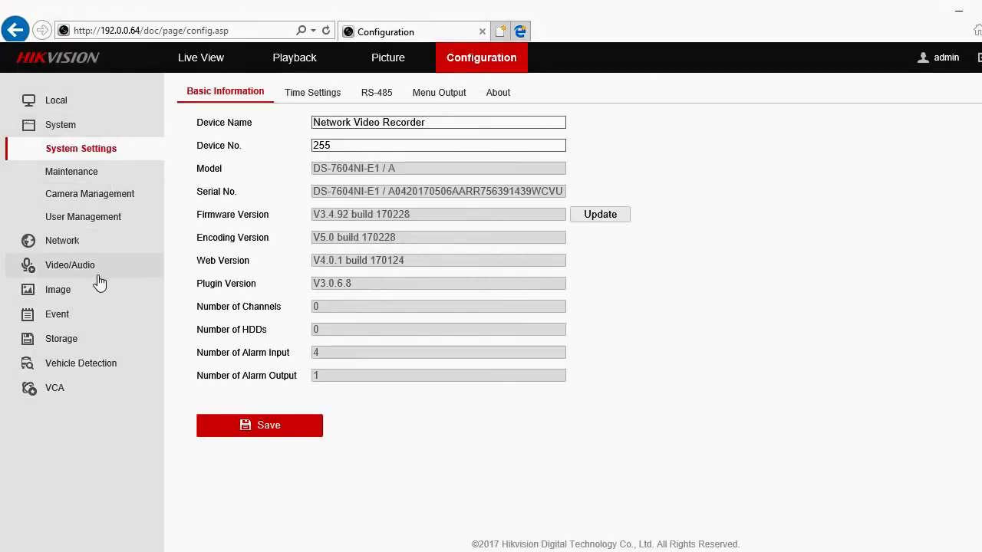
pyautogui.click(62, 314)
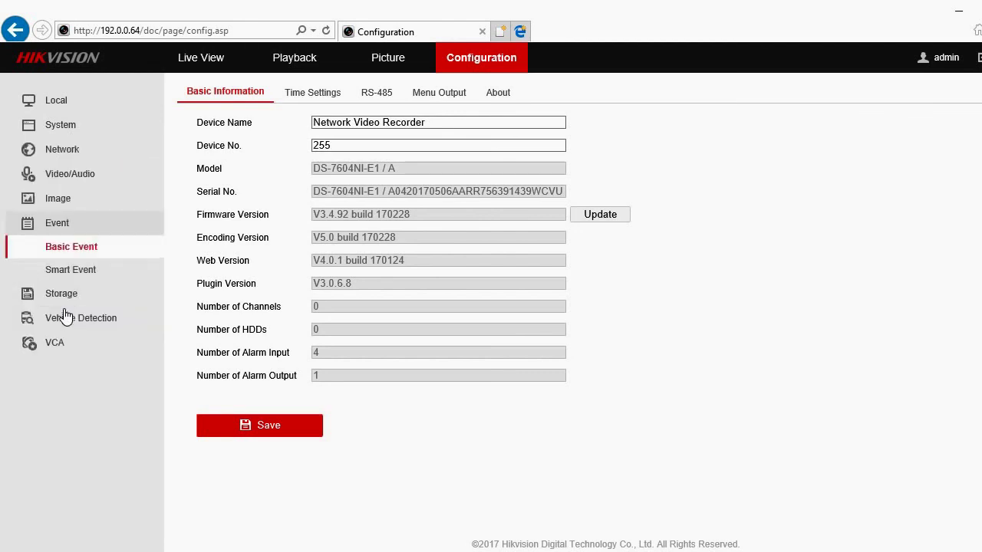
pyautogui.click(562, 95)
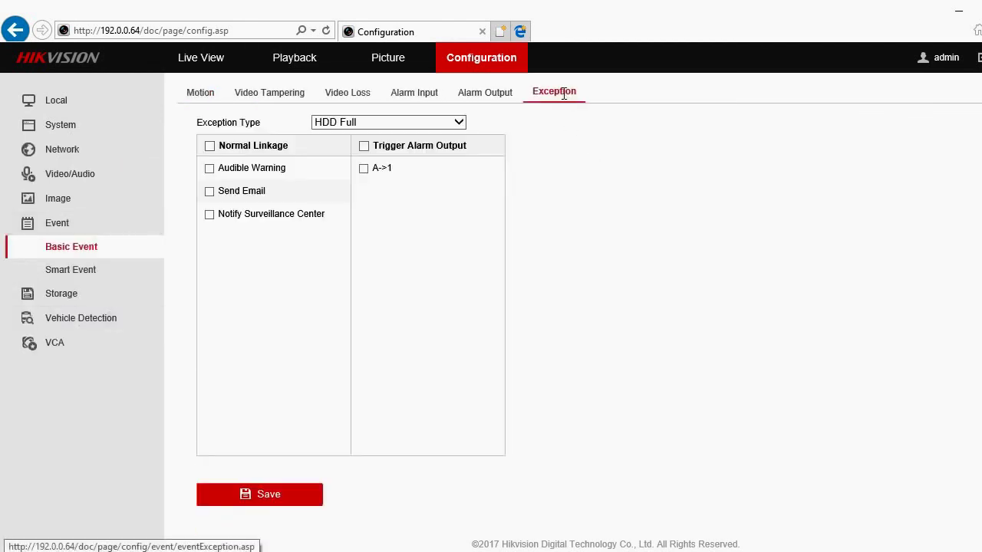
pyautogui.click(363, 122)
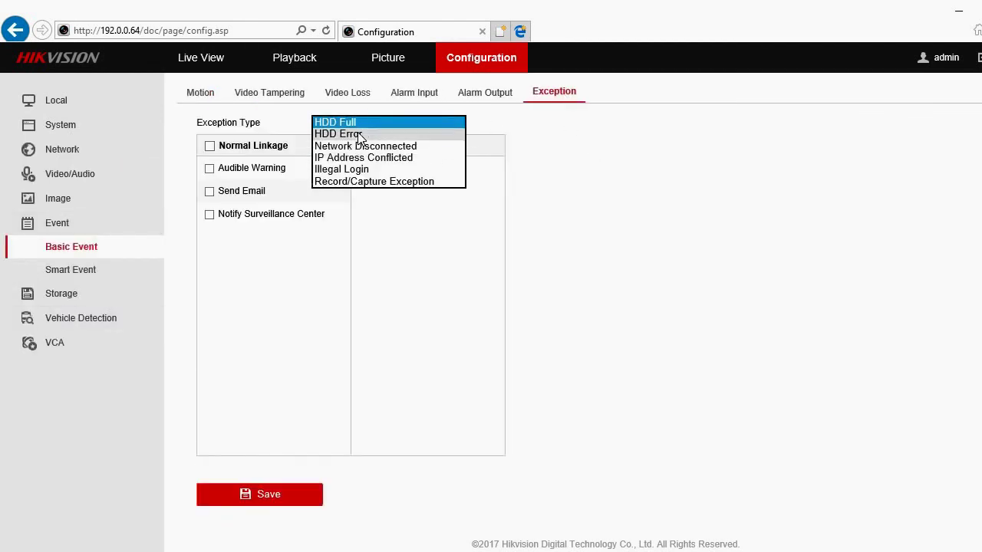
pyautogui.click(351, 138)
pyautogui.click(243, 168)
pyautogui.click(209, 168)
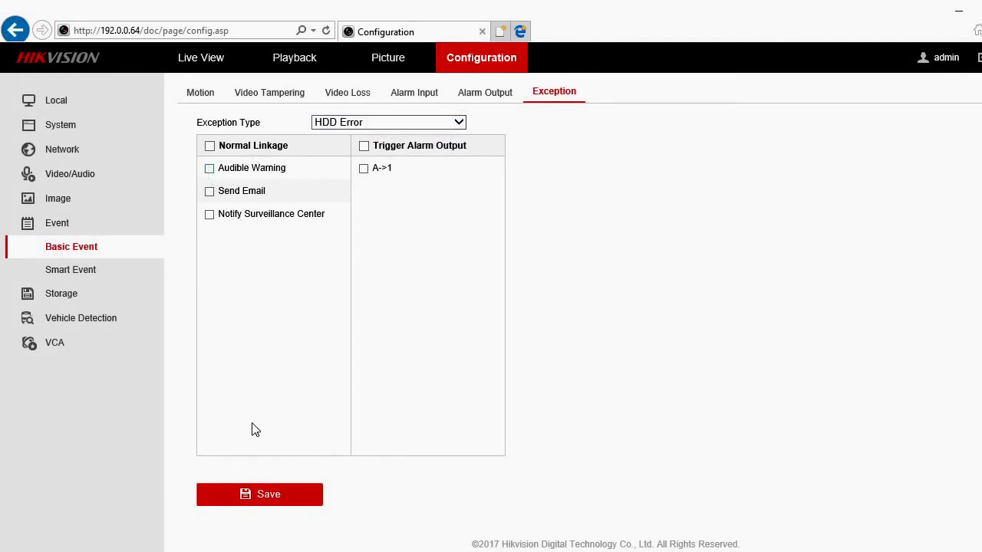
pyautogui.click(261, 494)
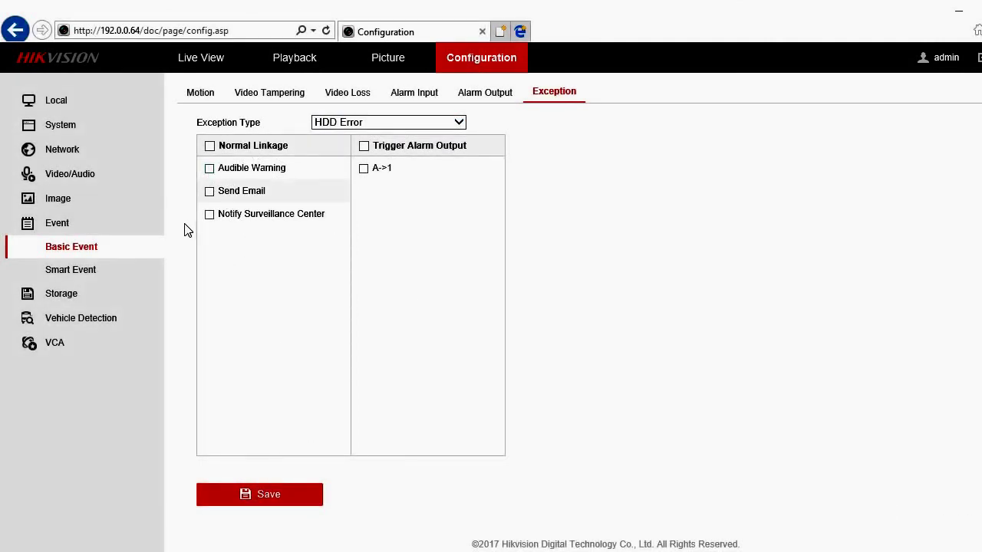
# Set the recorder's IPv4 address to 192.168.0.10 in the basic network settings and begin its default gateway with 192.
pyautogui.click(66, 154)
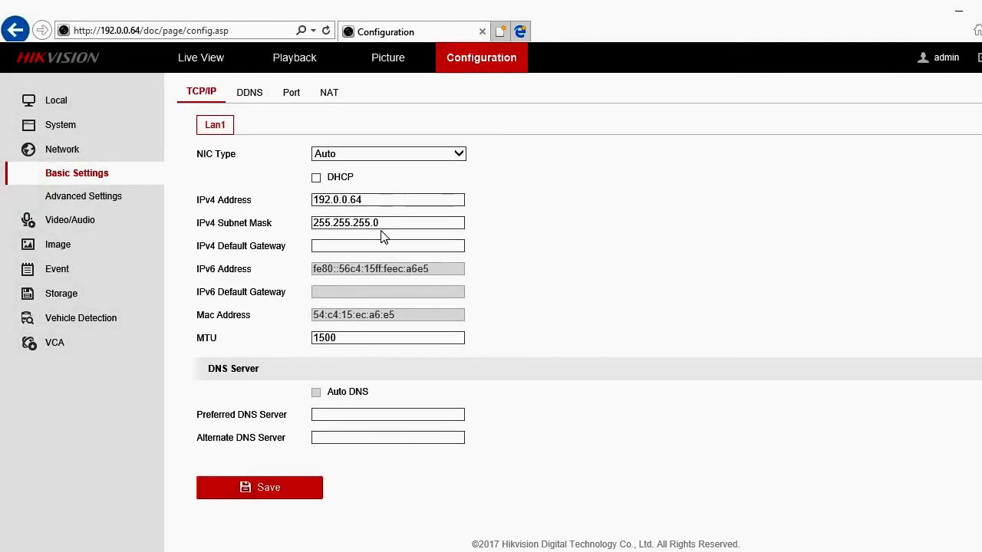
pyautogui.moveTo(335, 200); pyautogui.dragTo(465, 202)
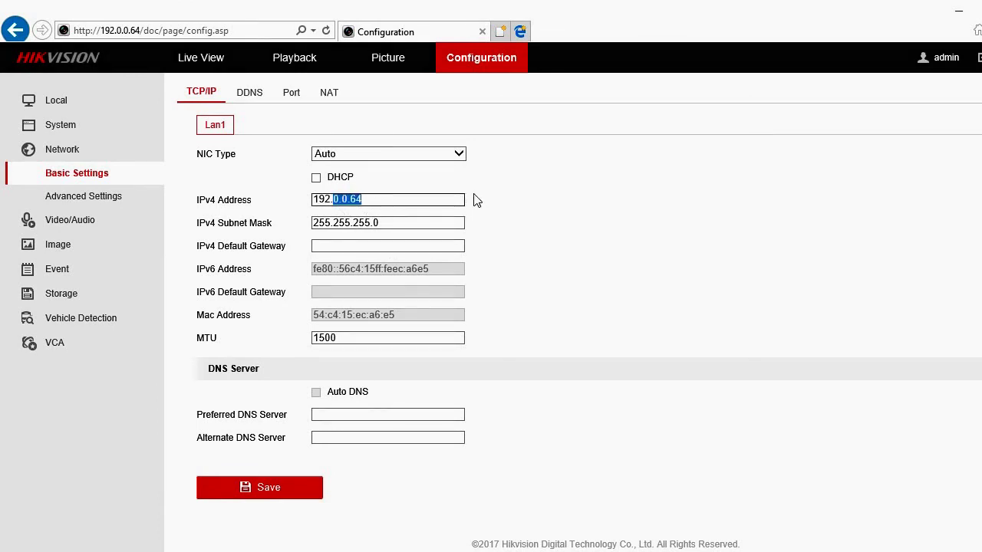
pyautogui.write('168.')
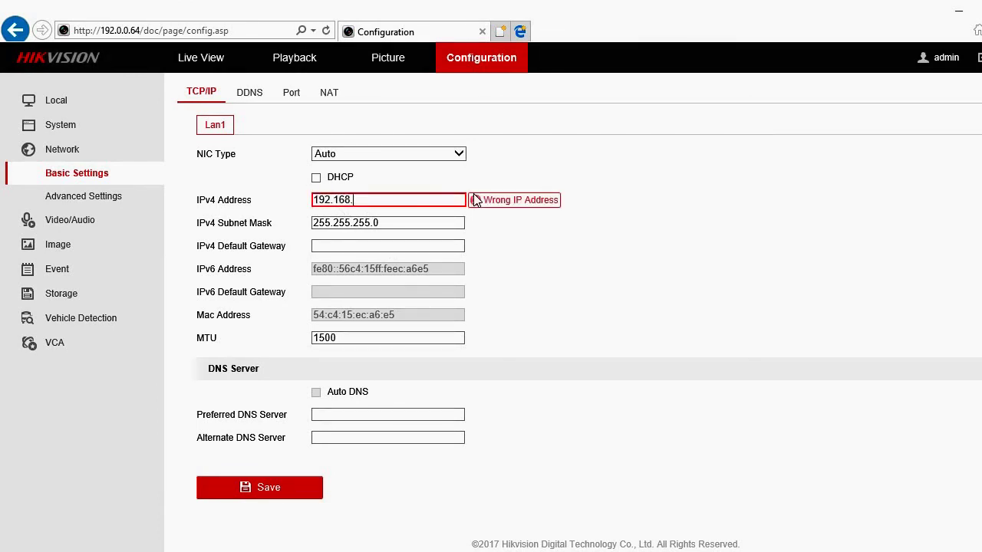
pyautogui.write('0.10')
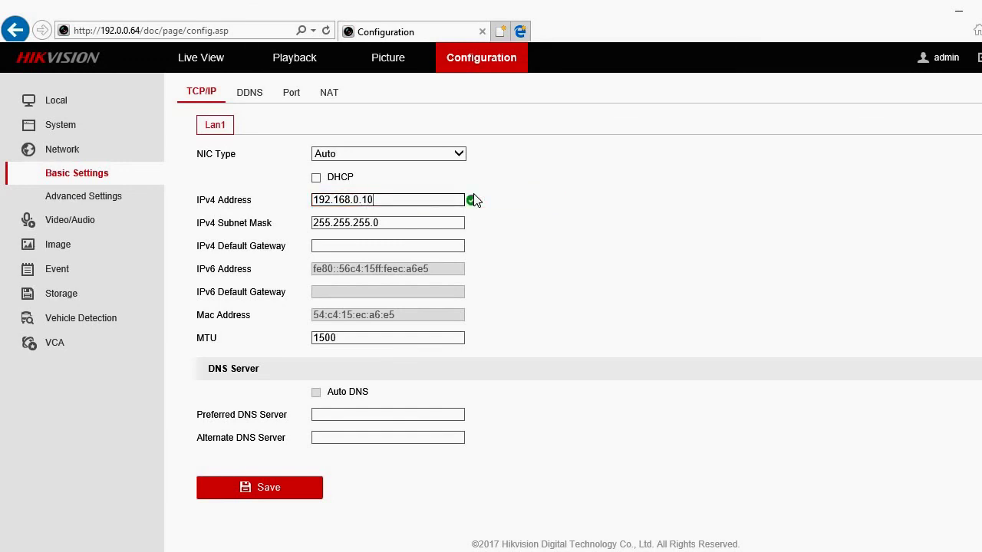
pyautogui.click(377, 244)
pyautogui.write('192')
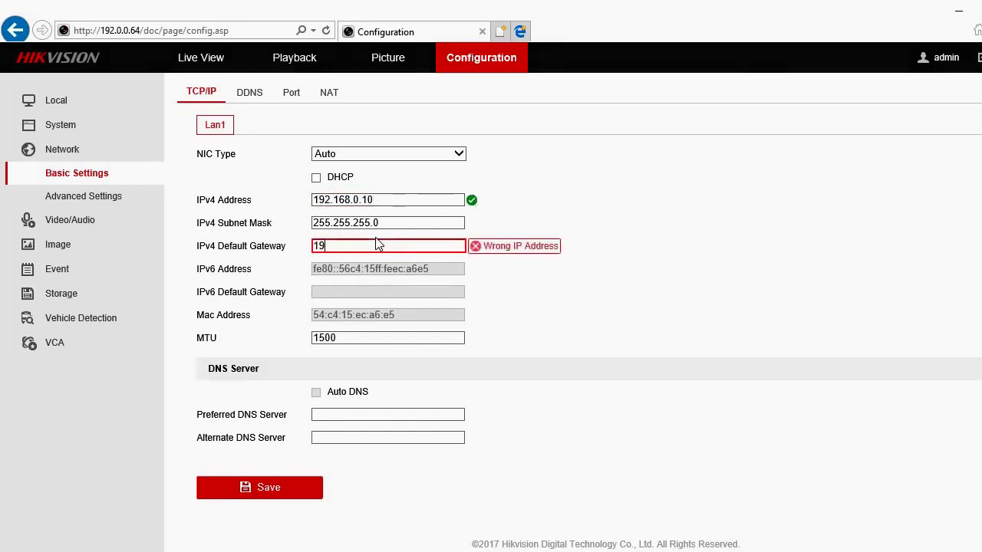
# Compare the recorder's IPv4 subnet mask with the Wi-Fi adapter's mask in Command Prompt.
pyautogui.click(383, 224)
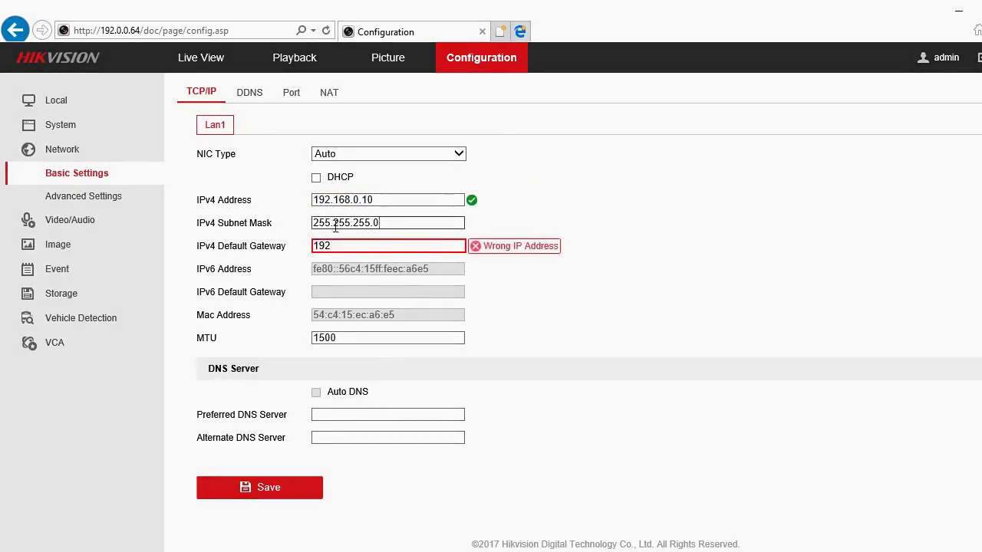
pyautogui.moveTo(383, 223); pyautogui.dragTo(307, 223)
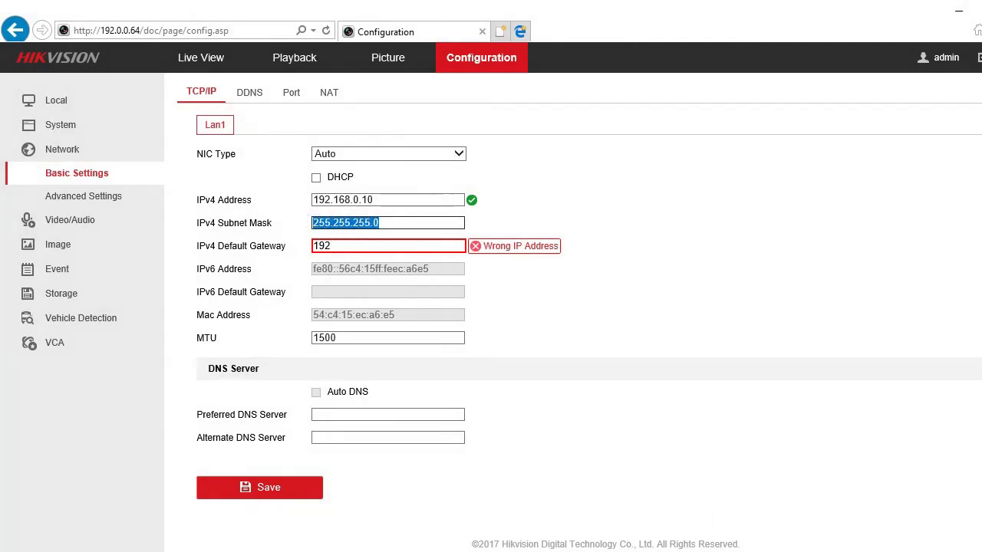
pyautogui.hotkey('alt', 'Tab')
pyautogui.scroll(15, 253, 230)
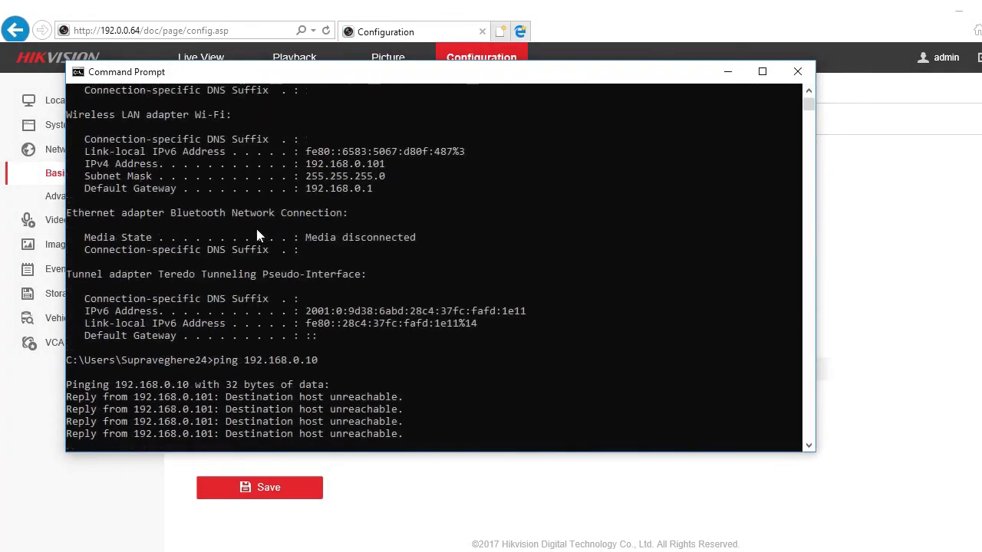
pyautogui.moveTo(390, 287); pyautogui.dragTo(307, 293)
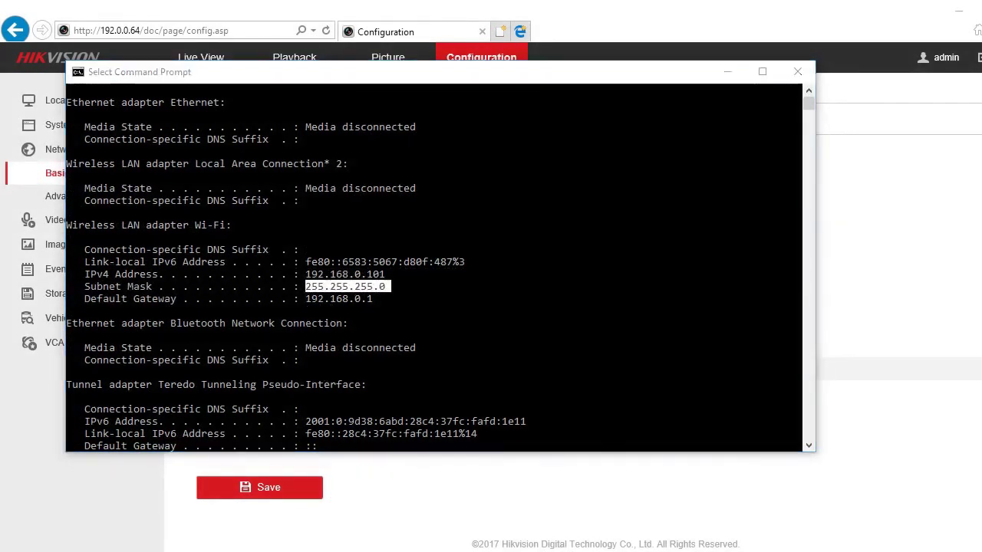
pyautogui.hotkey('alt', 'Tab')
# Complete the recorder's default gateway as 192.168.0.1, check it against the Wi-Fi gateway in Command Prompt, and save the network settings.
pyautogui.click(357, 245)
pyautogui.write('.')
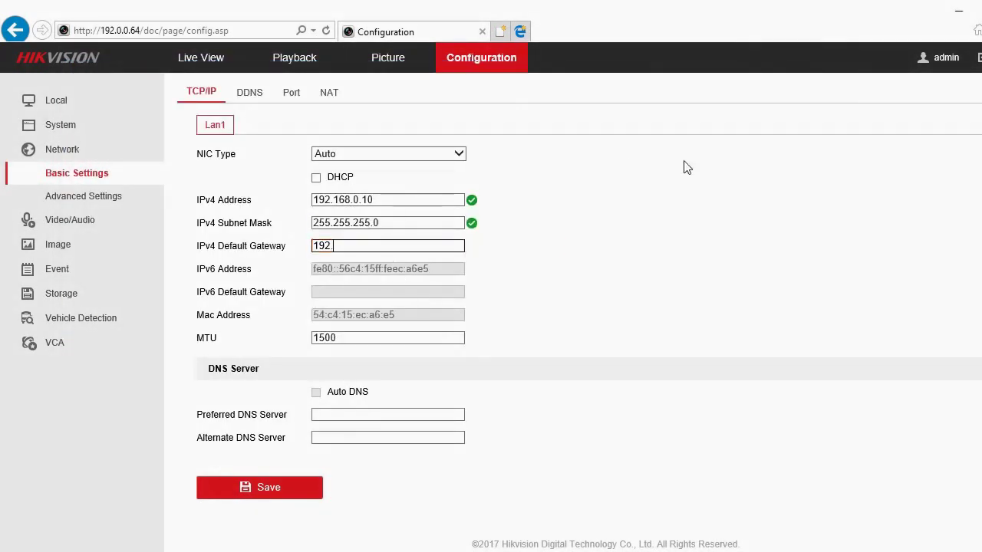
pyautogui.write('168.')
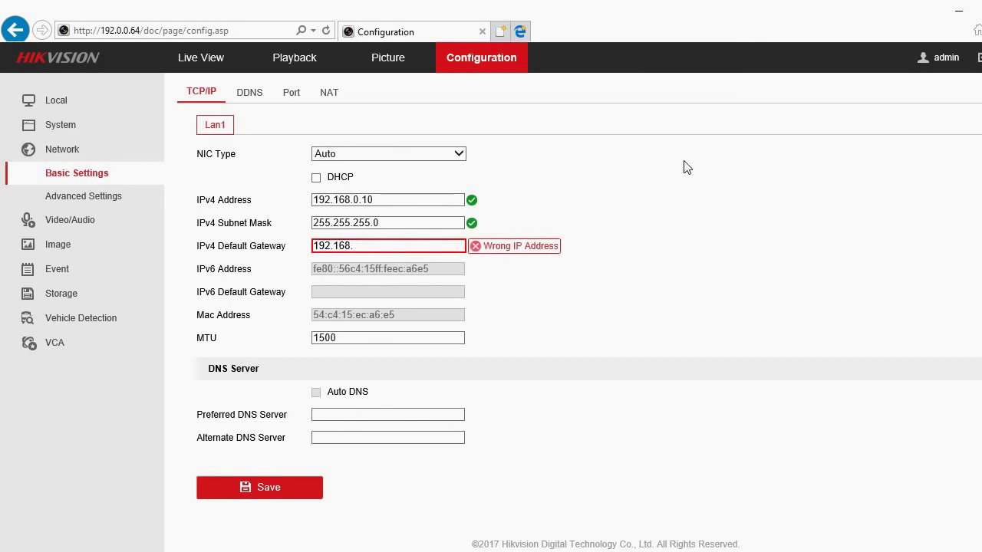
pyautogui.write('0.1')
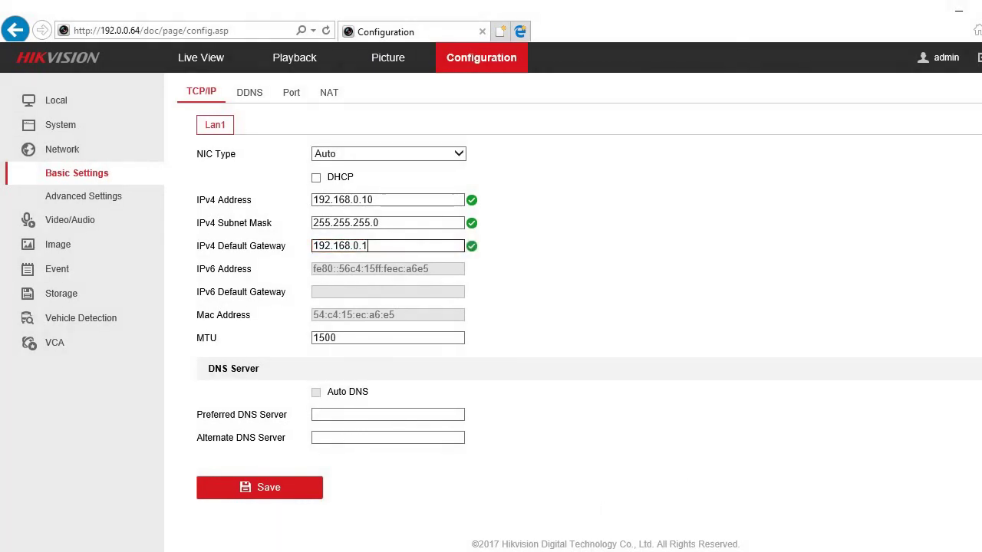
pyautogui.hotkey('alt', 'Tab')
pyautogui.moveTo(384, 298); pyautogui.dragTo(305, 299)
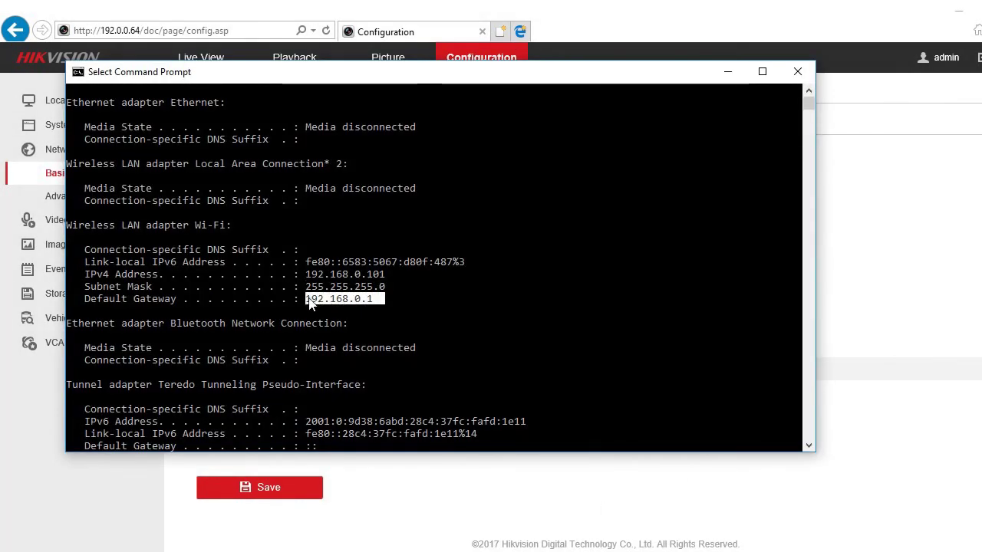
pyautogui.hotkey('alt', 'Tab')
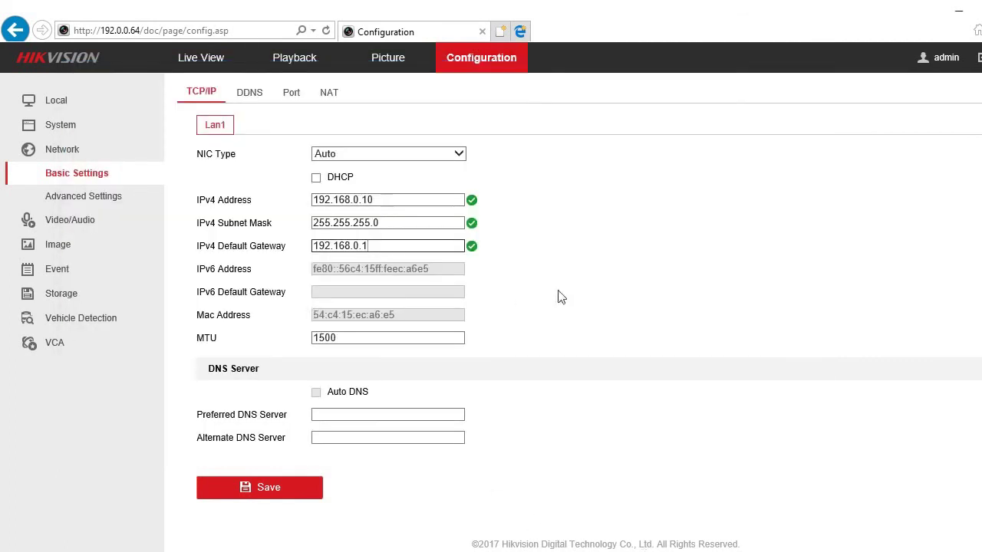
pyautogui.click(288, 490)
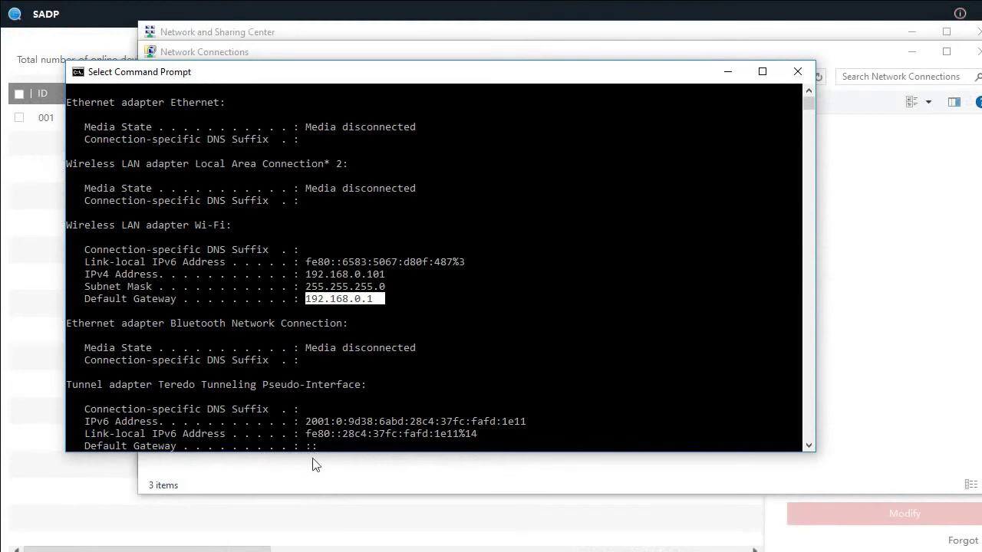
# Open the Ethernet adapter's IPv4 properties in Network Connections and clear its old addresses by switching to automatic and back to manual addressing.
pyautogui.click(400, 372)
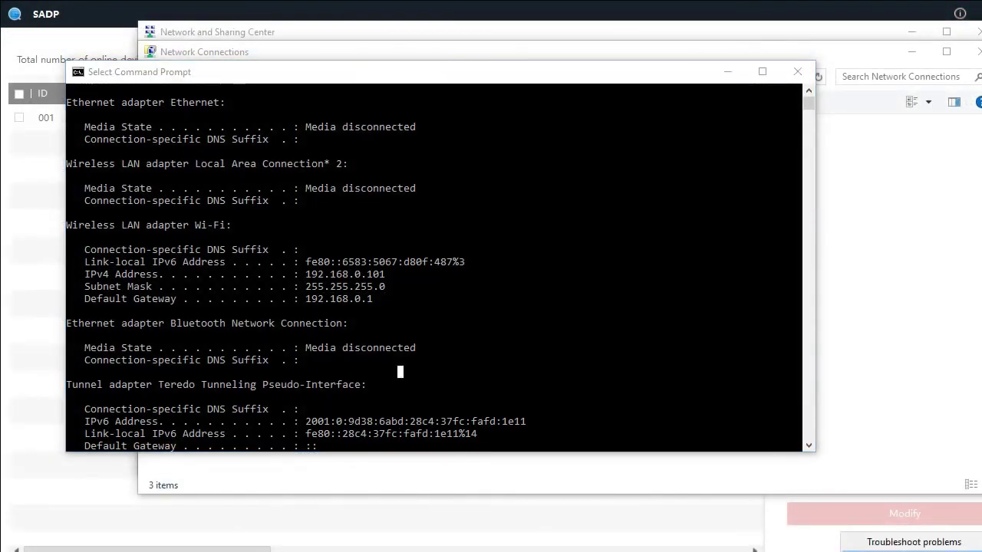
pyautogui.hotkey('alt', 'Tab')
pyautogui.click(203, 115)
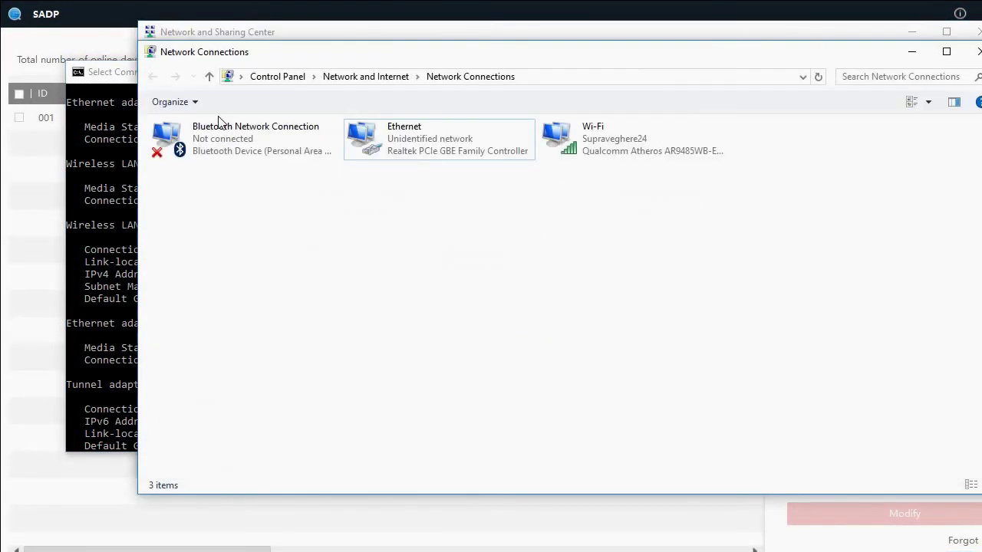
pyautogui.click(427, 138)
pyautogui.rightClick(427, 138)
pyautogui.click(472, 289)
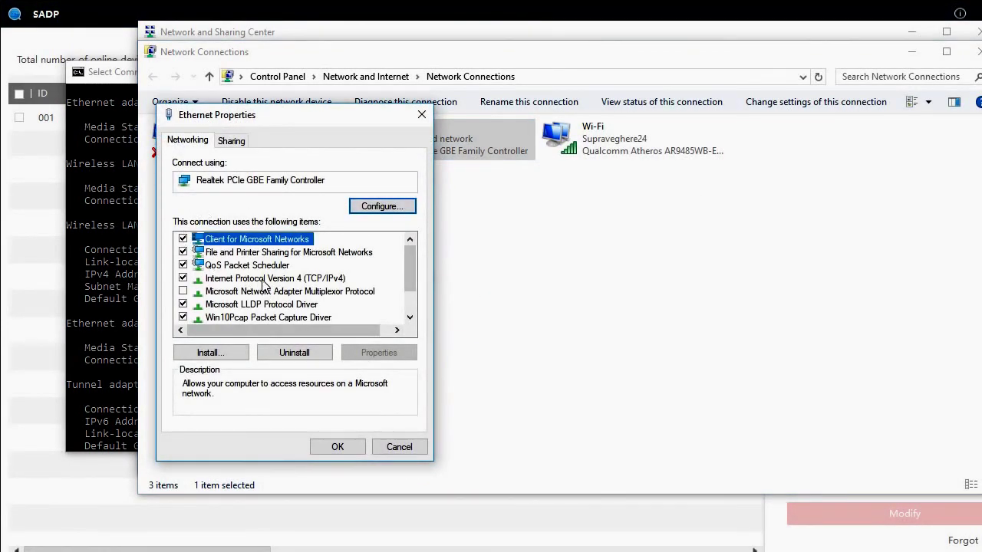
pyautogui.doubleClick(265, 278)
pyautogui.click(285, 268)
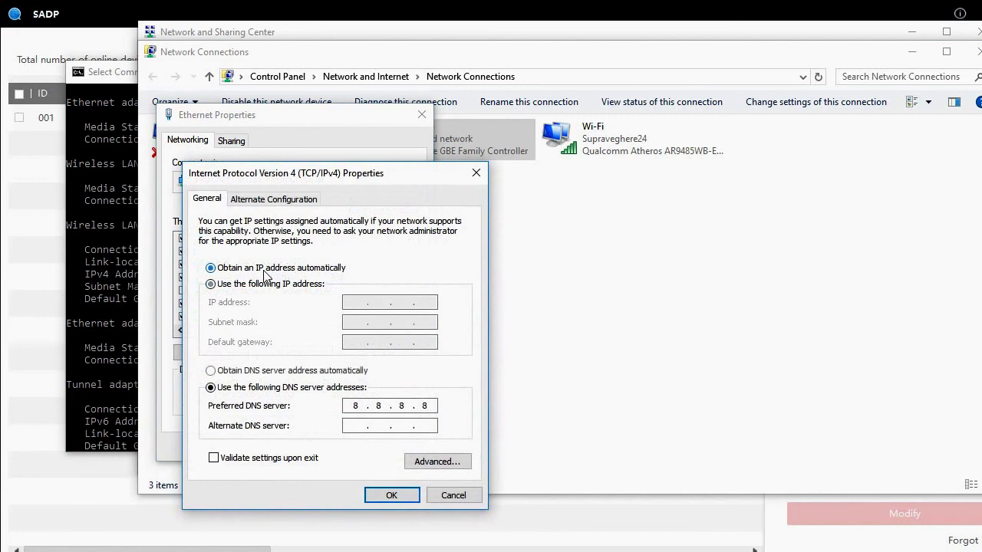
pyautogui.click(230, 371)
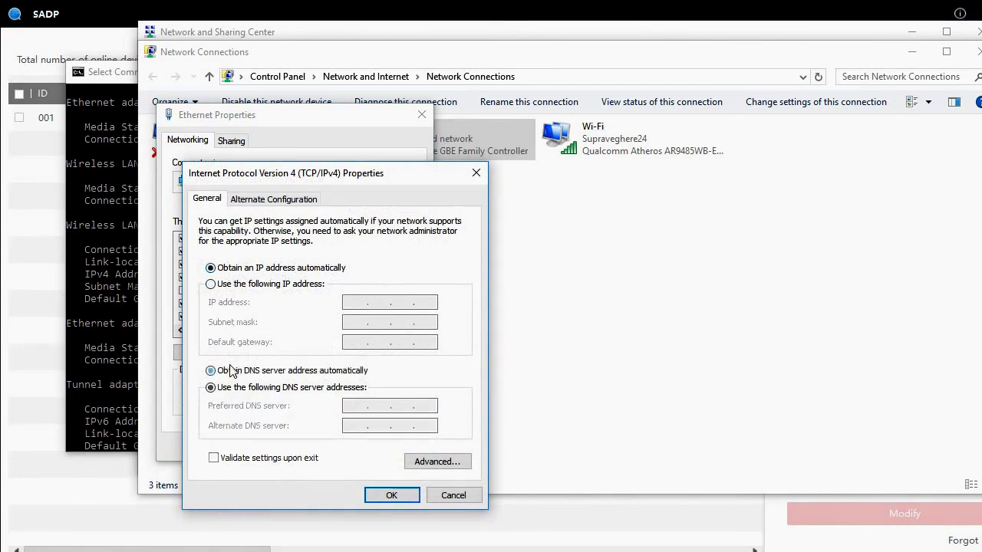
pyautogui.click(238, 285)
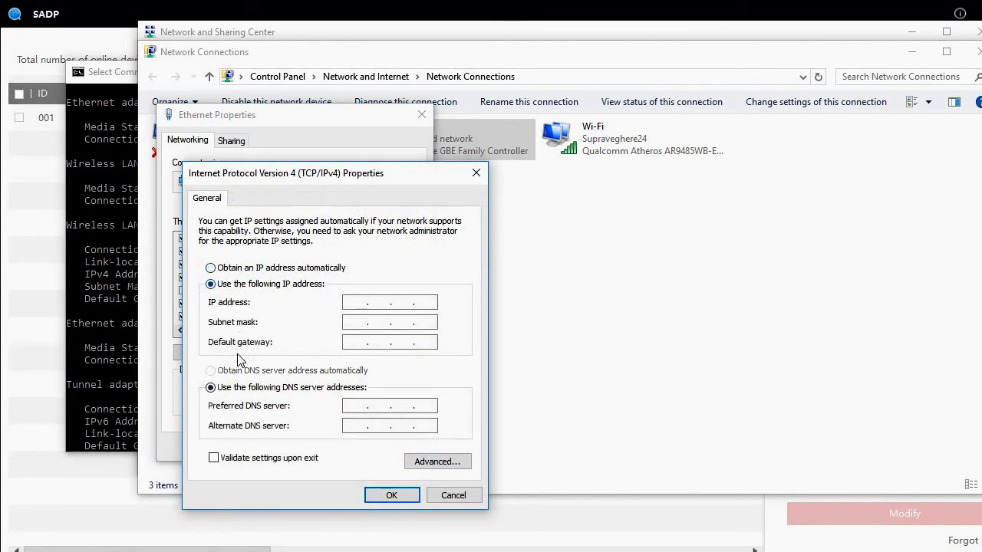
# Give the Ethernet adapter IP 192.168.0.50, mask 255.255.255.0, gateway 192.168.0.1 and preferred DNS 8.8.8.8, and apply the settings.
pyautogui.click(362, 302)
pyautogui.write('192.168.0.50')
pyautogui.press('Tab')
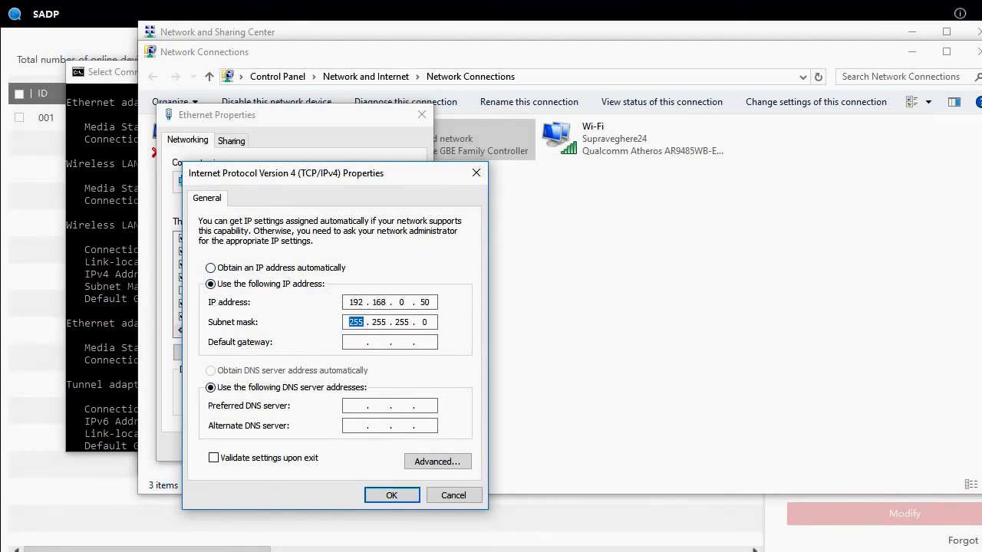
pyautogui.click(356, 342)
pyautogui.write('192 . 168 . 0 . 1')
pyautogui.click(355, 410)
pyautogui.write('8 ')
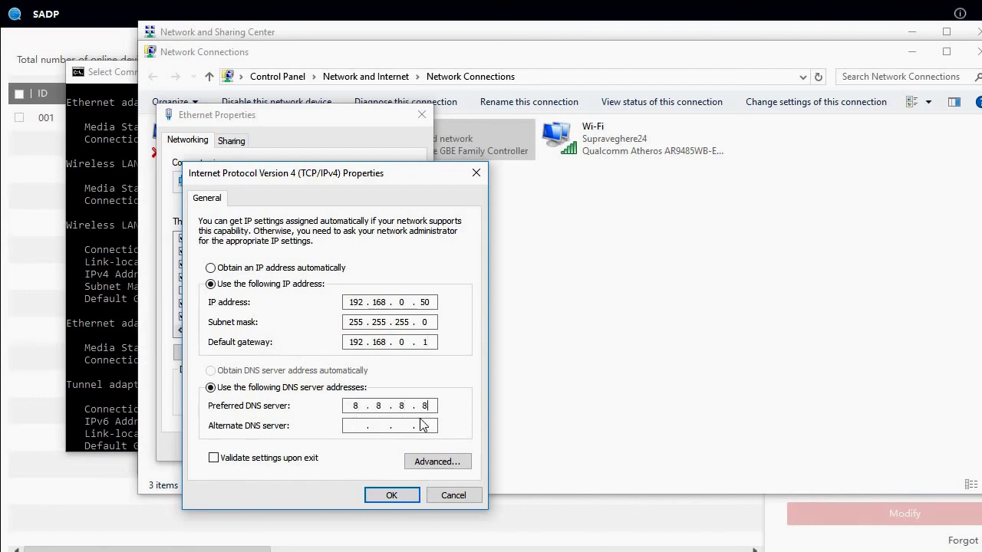
pyautogui.write('. 8 . 8 . 8')
pyautogui.click(392, 495)
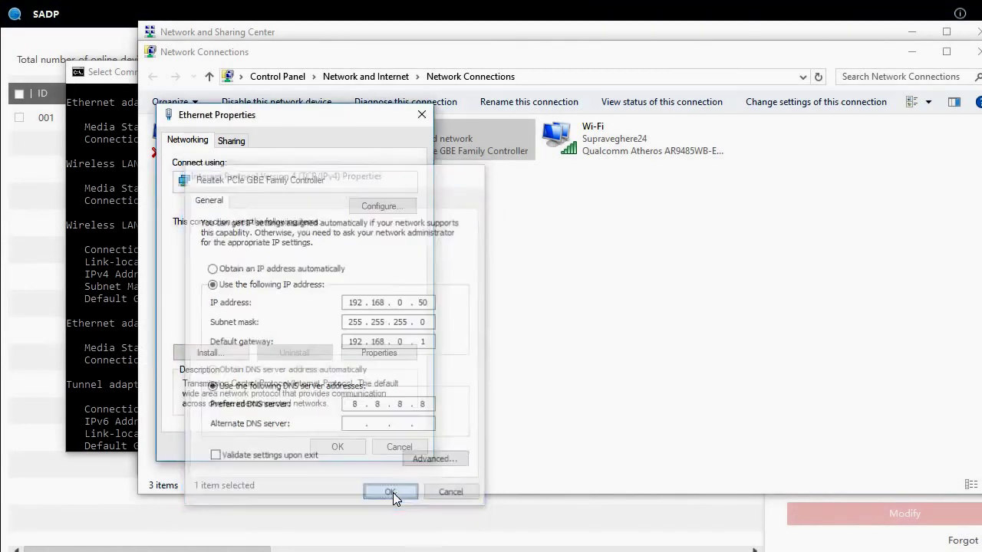
pyautogui.click(338, 446)
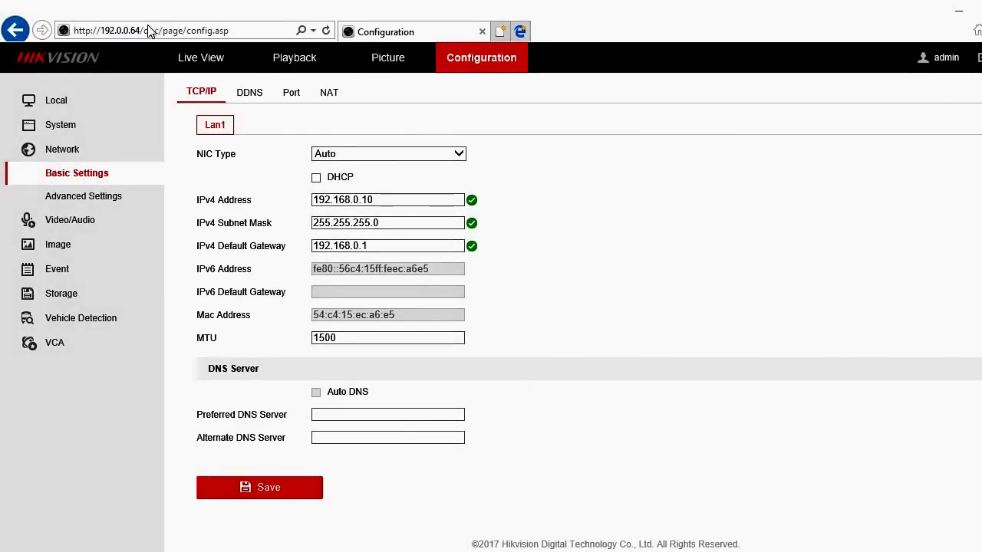
pyautogui.click(150, 31)
pyautogui.click(134, 31)
pyautogui.moveTo(95, 31); pyautogui.dragTo(384, 6)
pyautogui.click(116, 30)
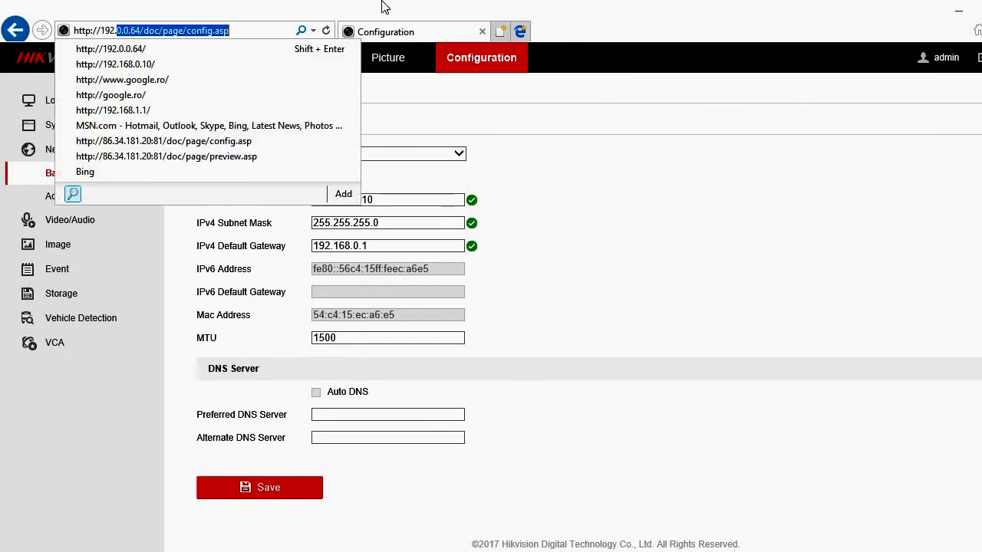
pyautogui.write('168.0.10')
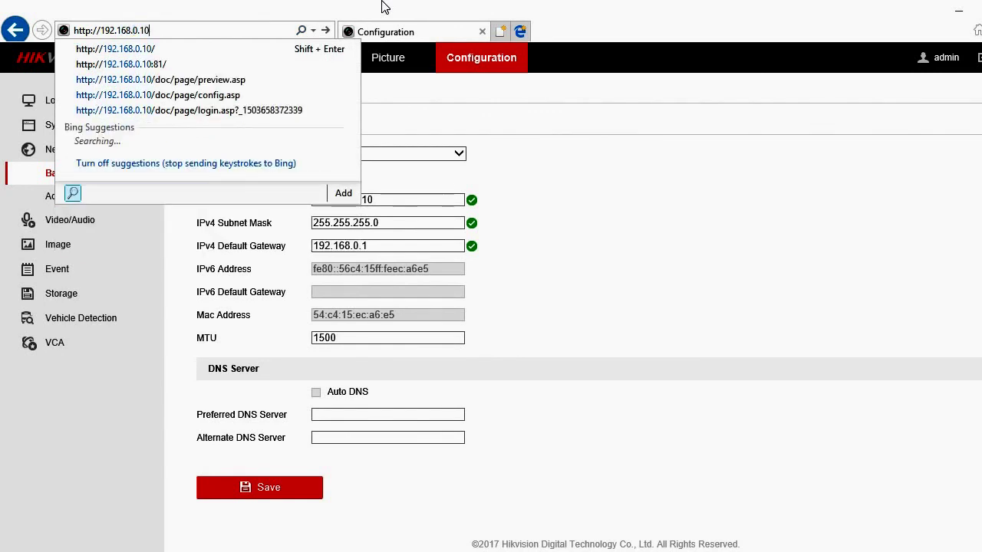
pyautogui.press('Return')
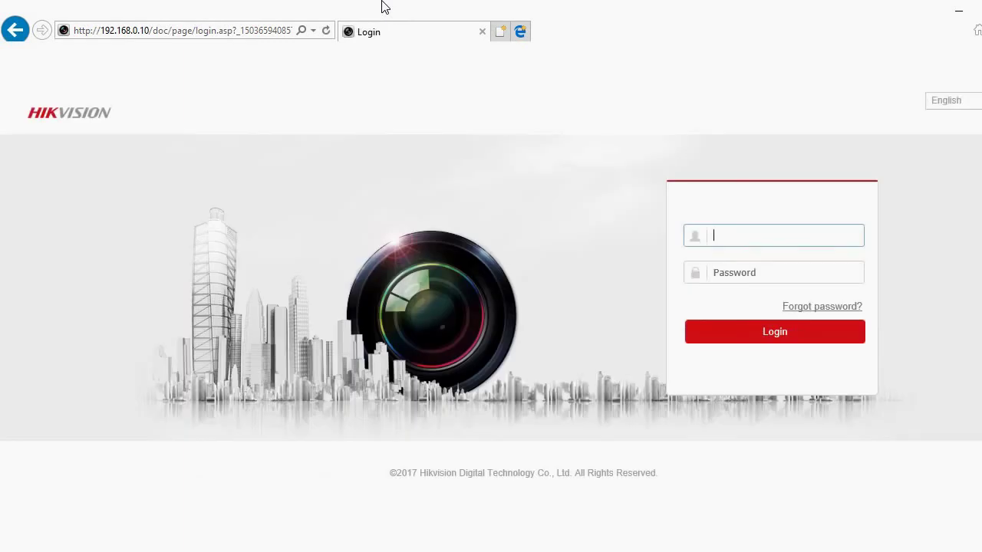
# Log in to the recorder's web interface as admin with the account password.
pyautogui.write('admin')
pyautogui.press('Tab')
pyautogui.write('*****')
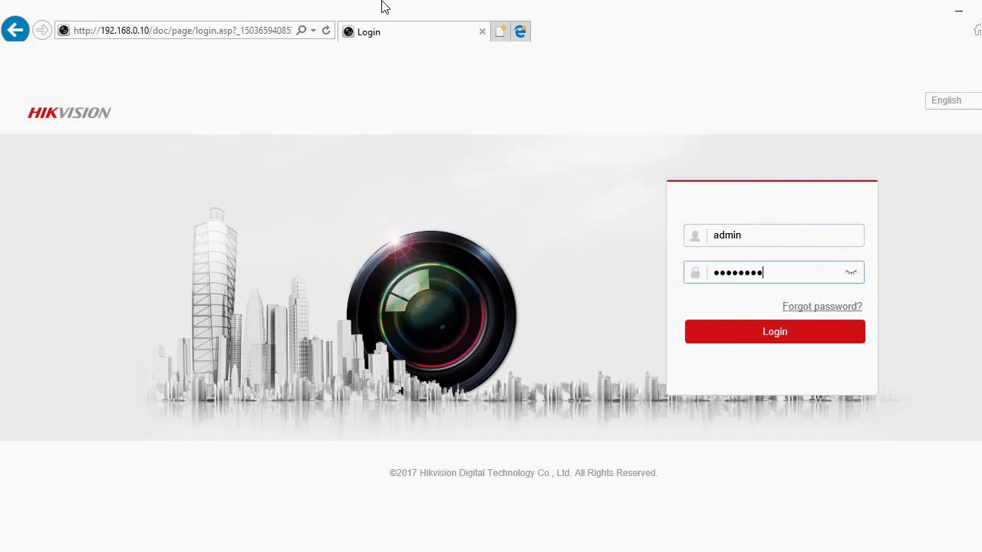
pyautogui.click(769, 335)
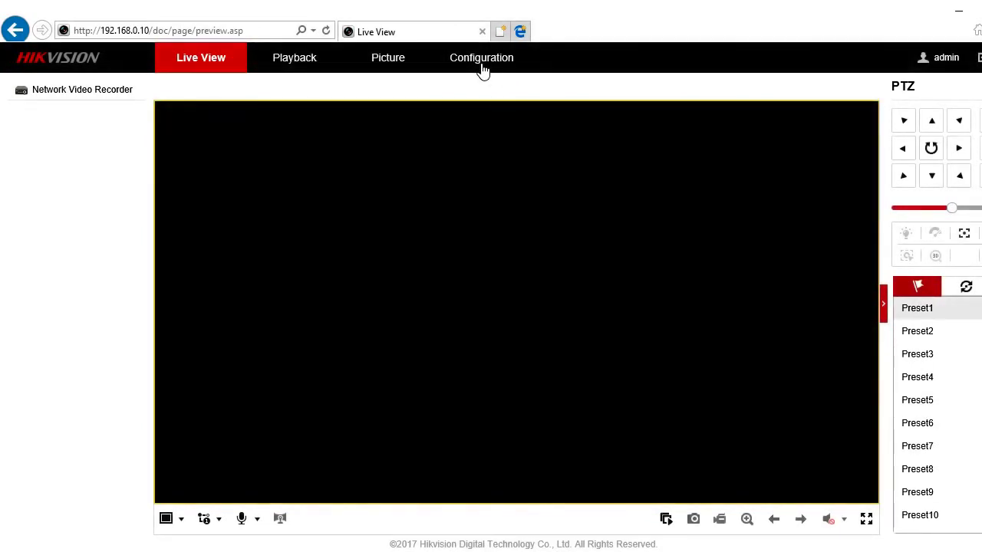
# Open the recorder's configuration and look over its network, event and system sections.
pyautogui.click(482, 68)
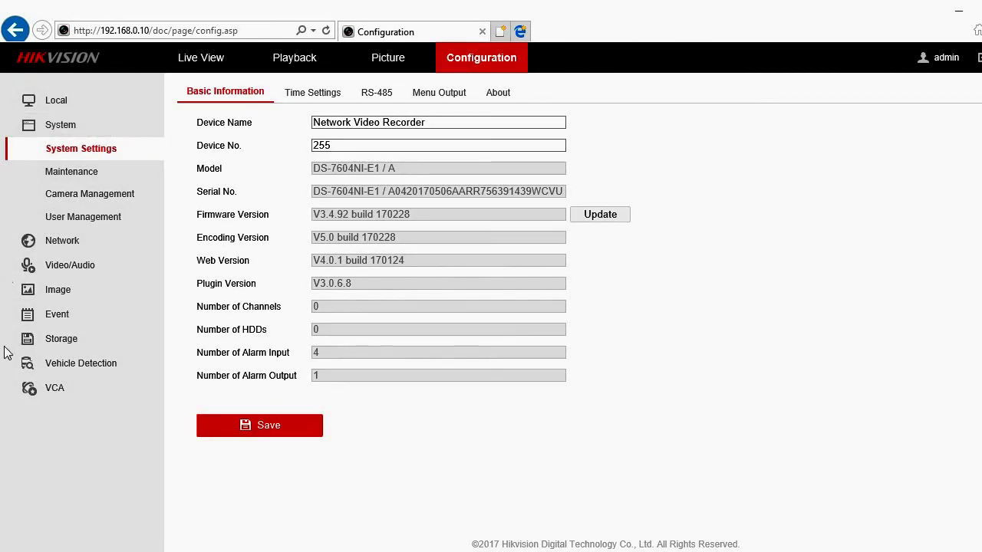
pyautogui.click(61, 240)
pyautogui.click(57, 270)
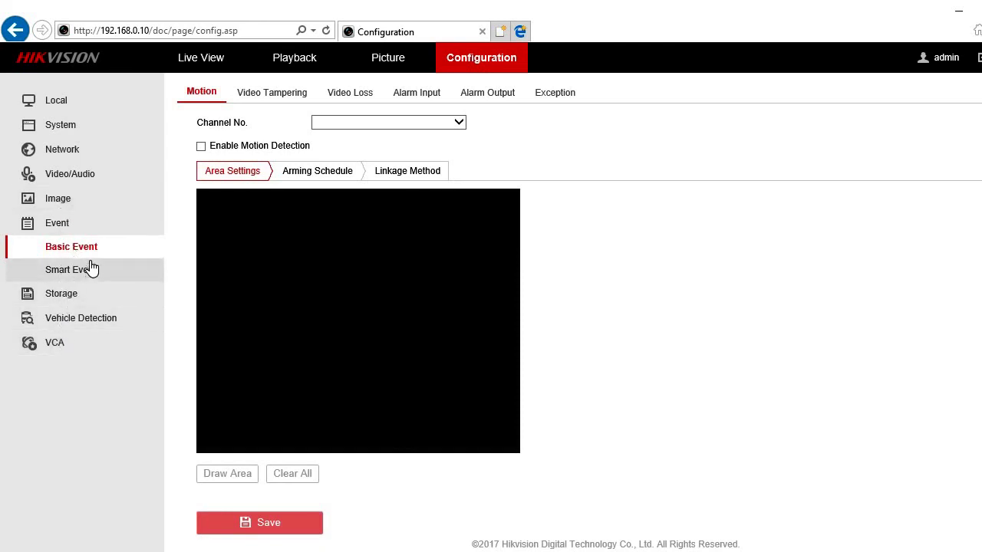
pyautogui.click(68, 125)
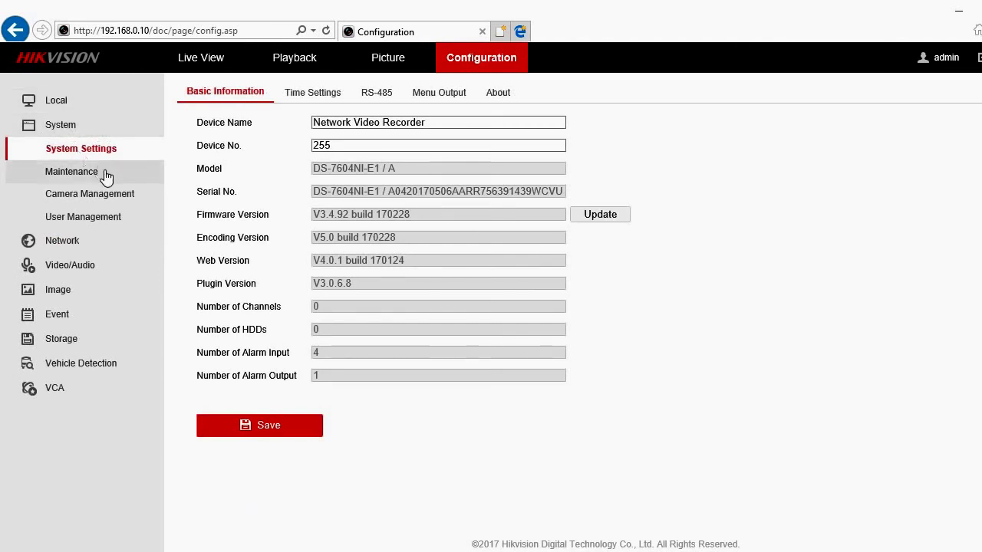
# Set the recorder's time zone to (GMT+02:00) Athens, Jerusalem, sync its clock with the computer time, and save the time settings.
pyautogui.click(310, 94)
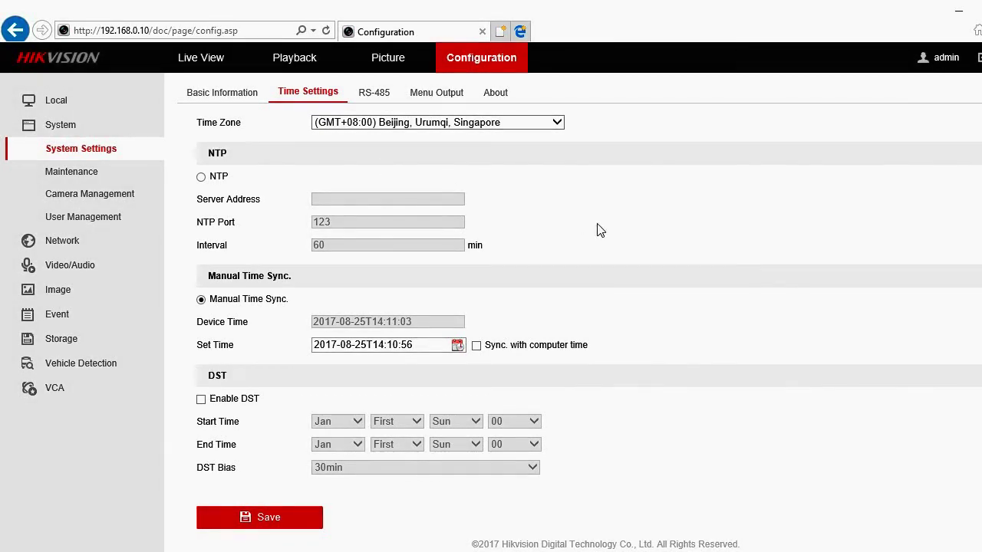
pyautogui.click(443, 131)
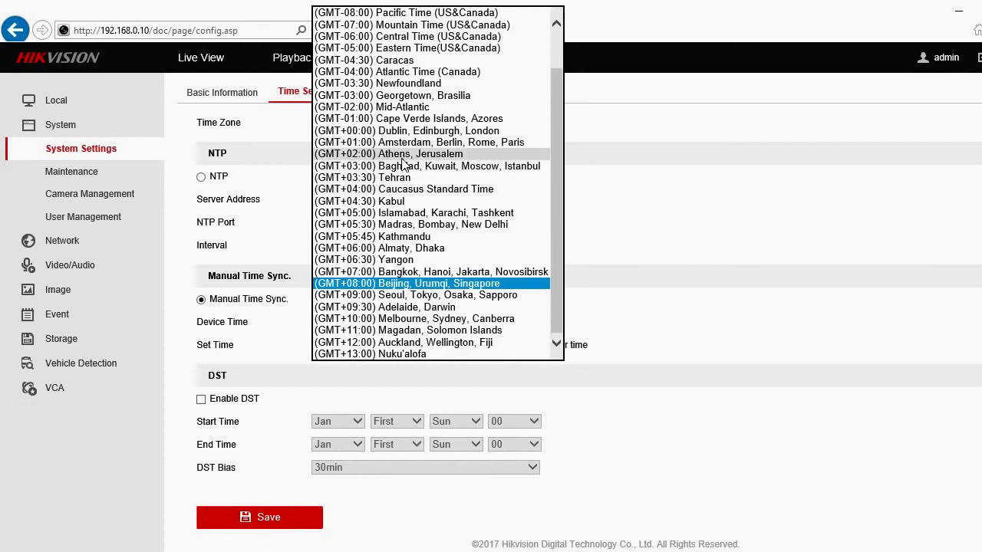
pyautogui.click(406, 153)
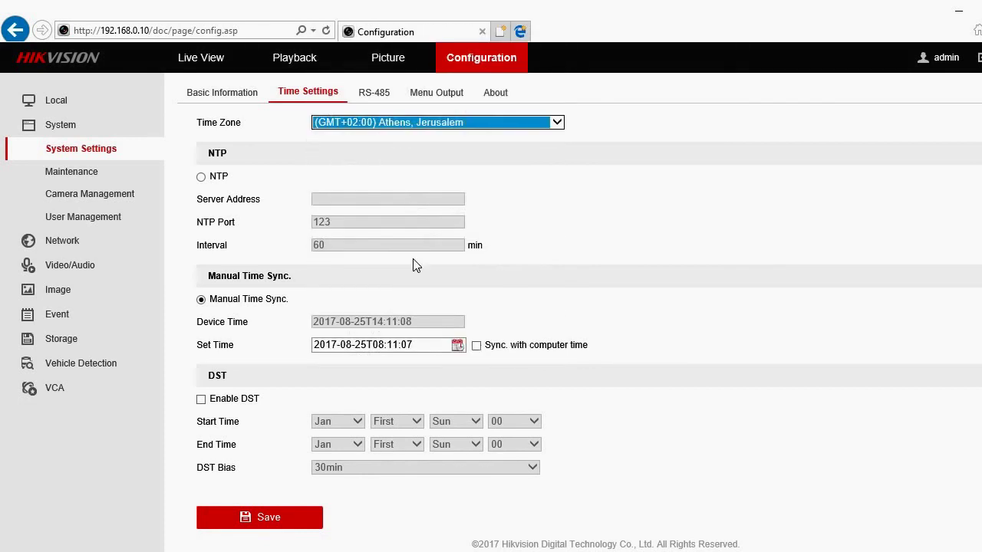
pyautogui.click(477, 346)
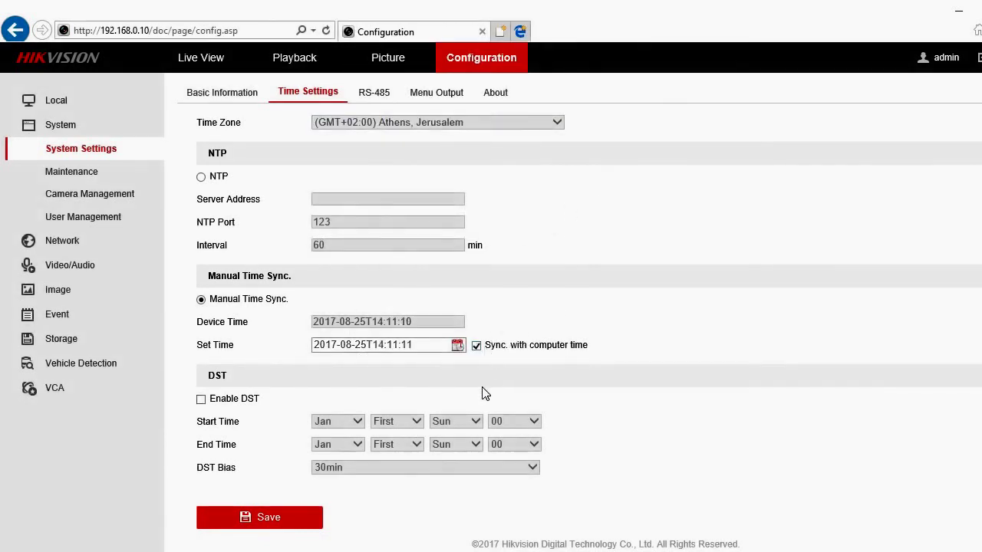
pyautogui.click(264, 518)
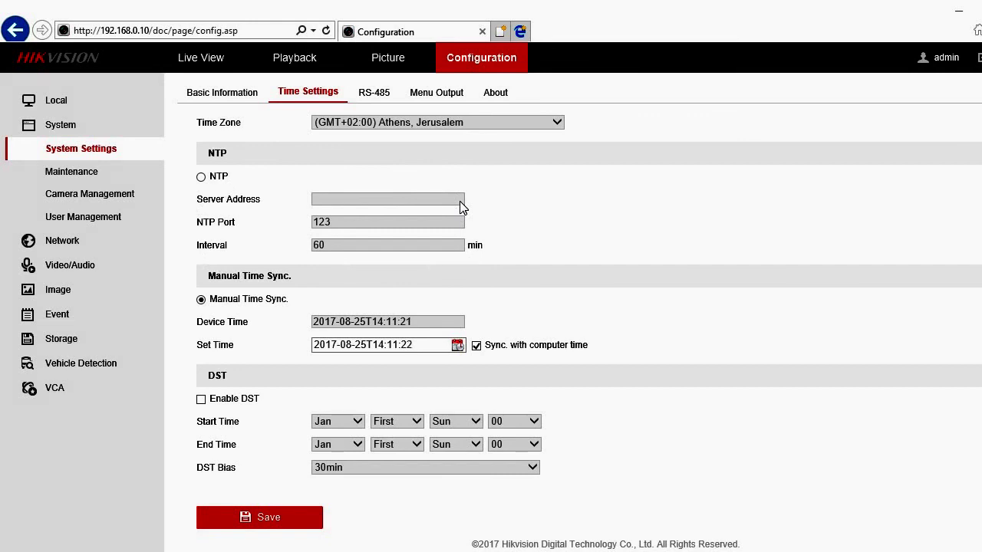
# Examine the recorder's reboot, restore, export, import and upgrade options in the system maintenance settings.
pyautogui.click(63, 174)
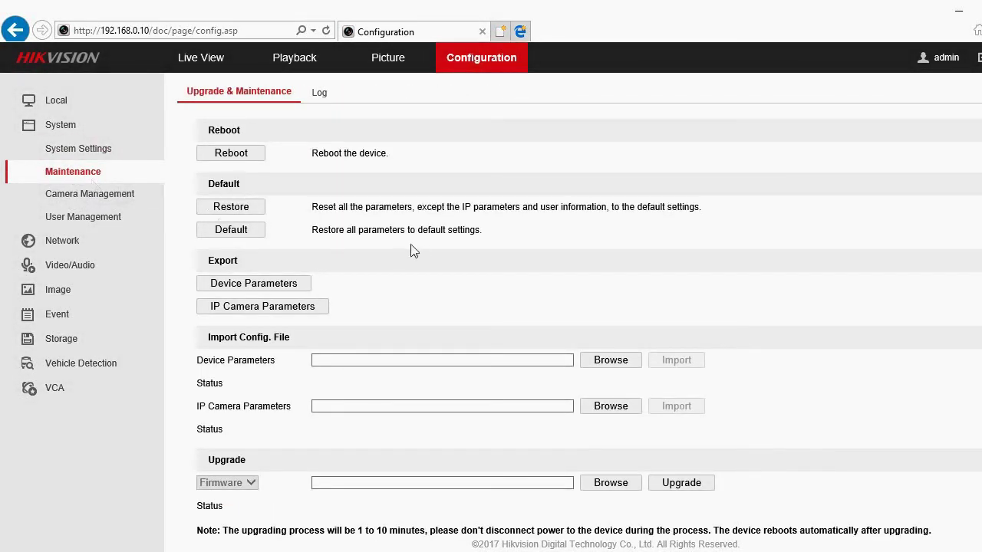
pyautogui.scroll(-1, 328, 241)
pyautogui.scroll(1, 307, 234)
# Start adding an IP camera with address 192.168.0.13 in the camera management settings, and cancel the entry.
pyautogui.click(90, 196)
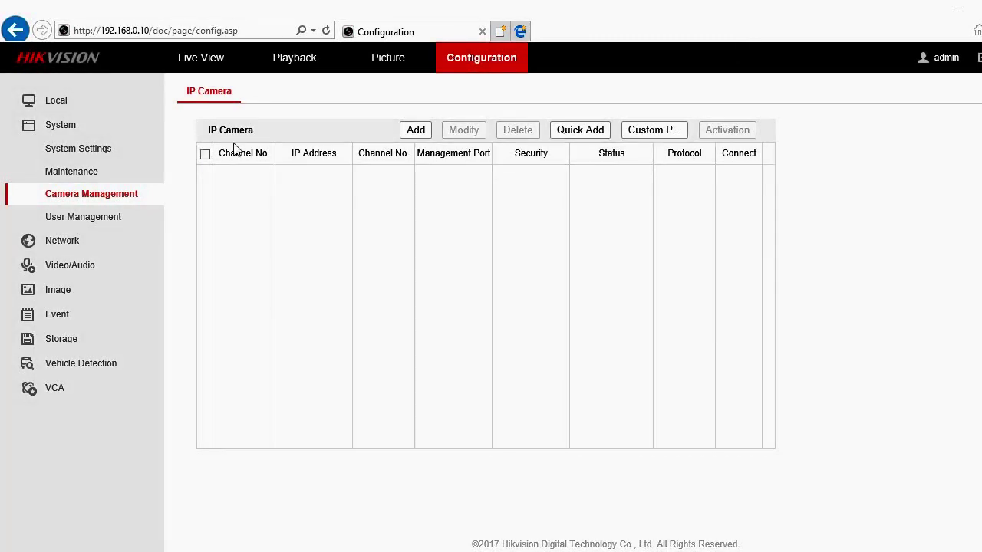
pyautogui.click(407, 134)
pyautogui.click(563, 203)
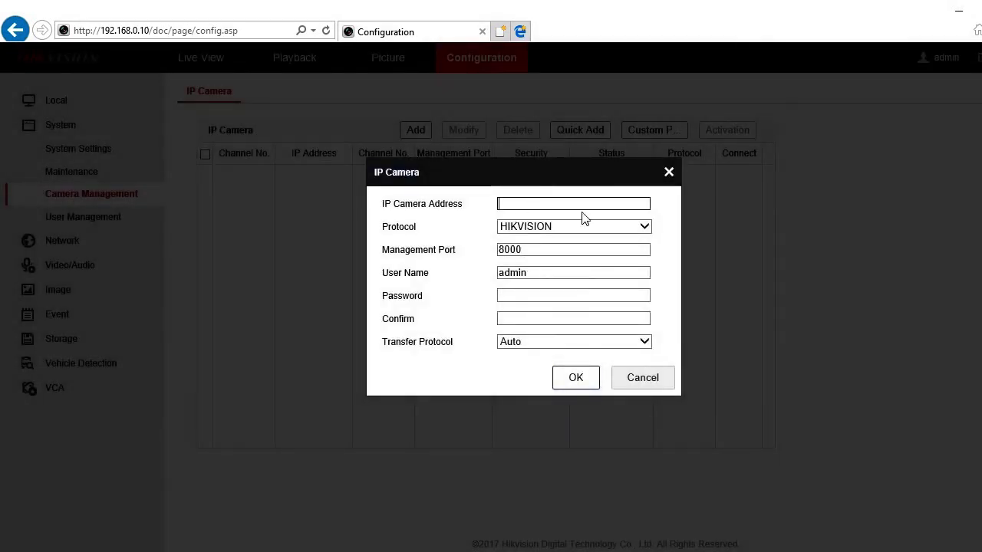
pyautogui.write('192.168.0.11')
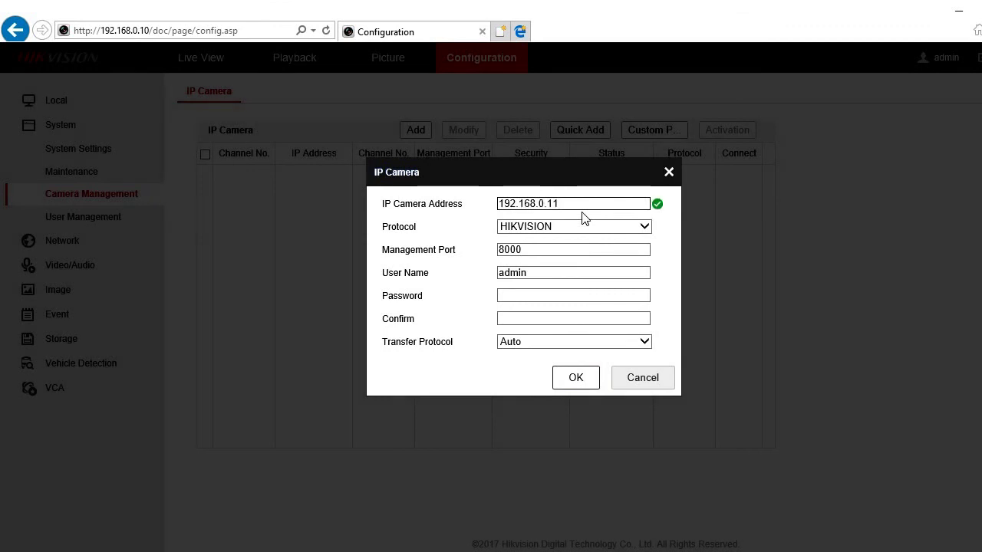
pyautogui.press('BackSpace')
pyautogui.write('3')
pyautogui.click(514, 296)
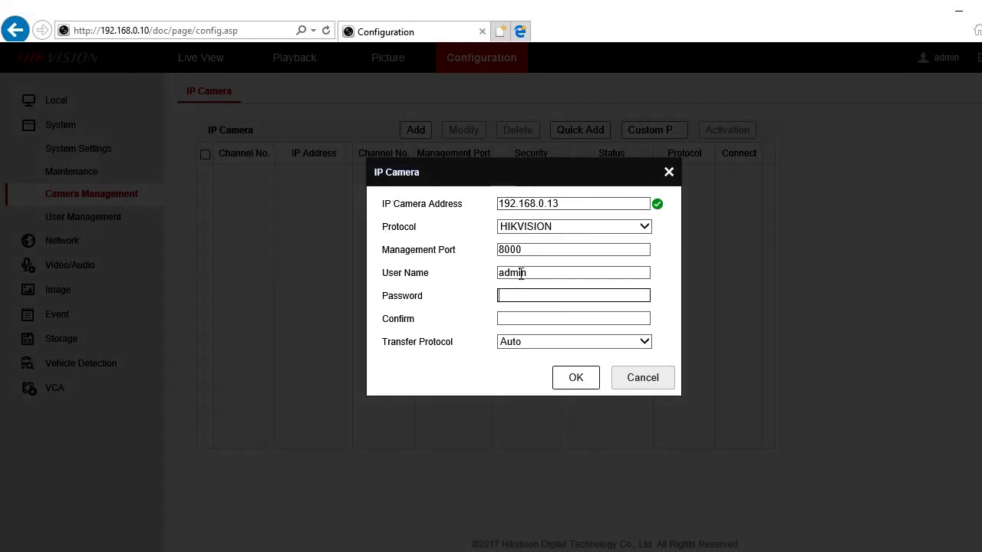
pyautogui.click(652, 380)
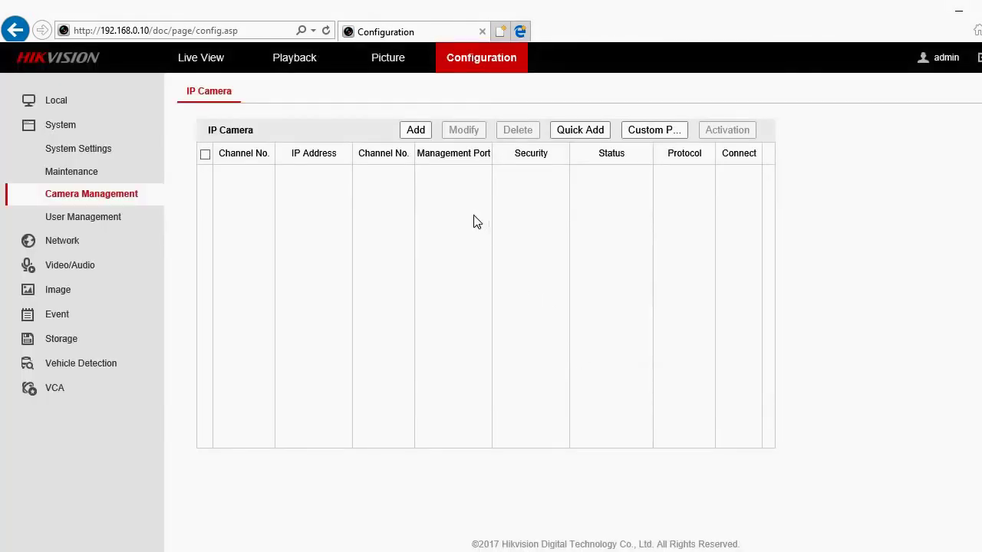
# Review the recorder's user list, its TCP/IP settings and its network port settings.
pyautogui.click(77, 220)
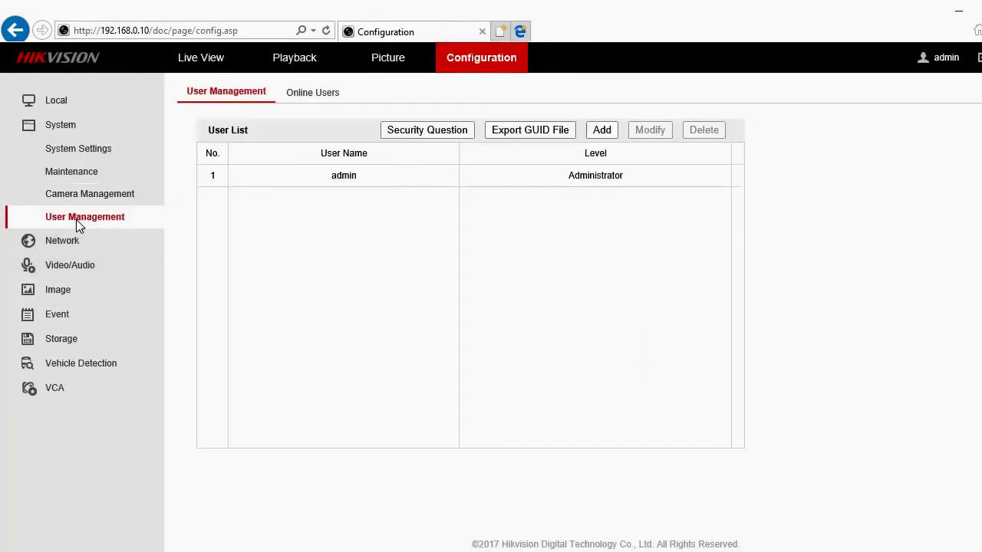
pyautogui.click(368, 176)
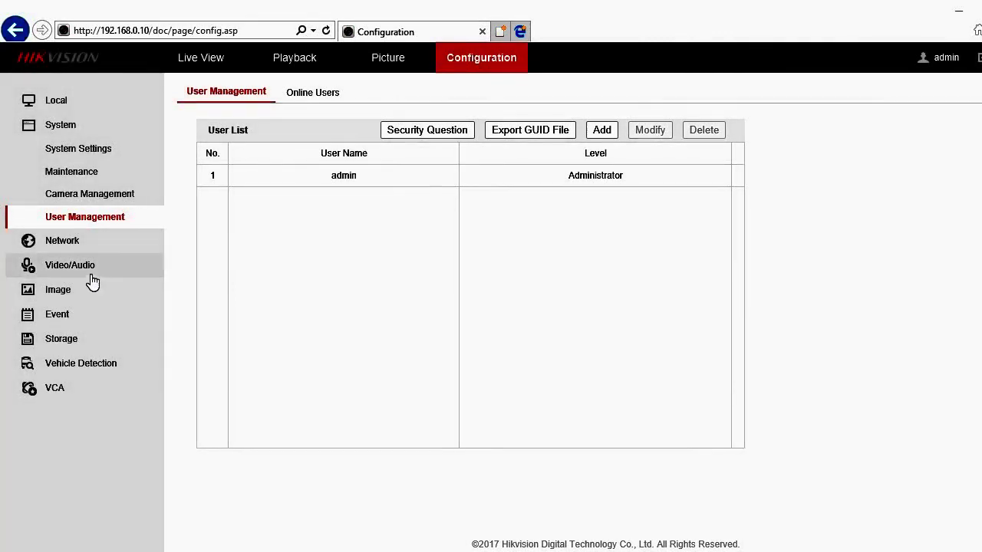
pyautogui.click(81, 243)
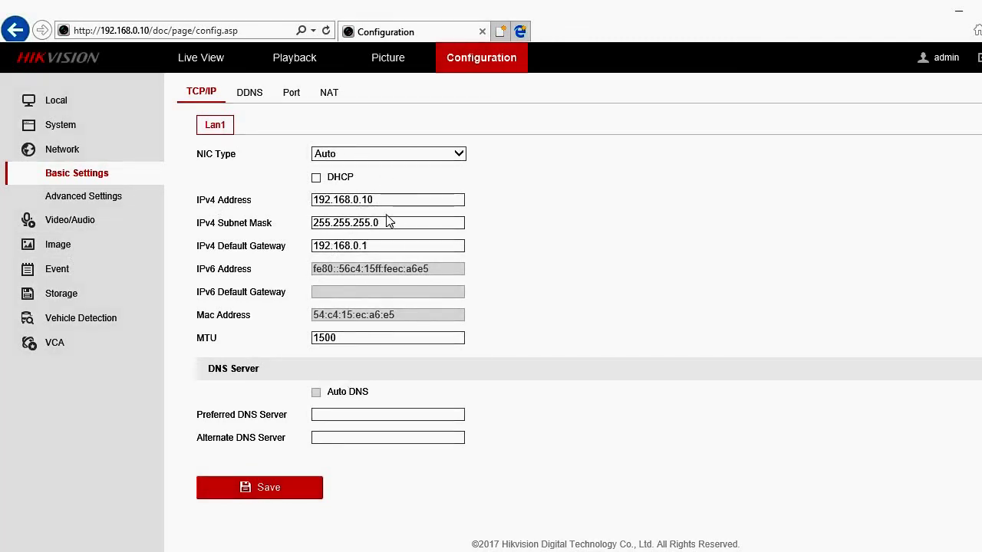
pyautogui.click(292, 93)
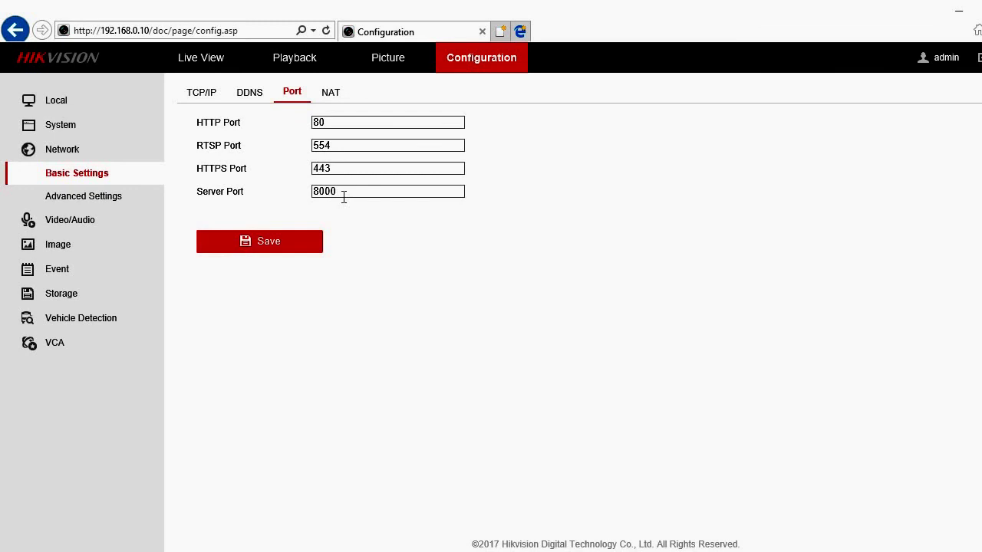
# Look through the recorder's video, image display, motion event, record schedule and hard disk management settings.
pyautogui.click(62, 222)
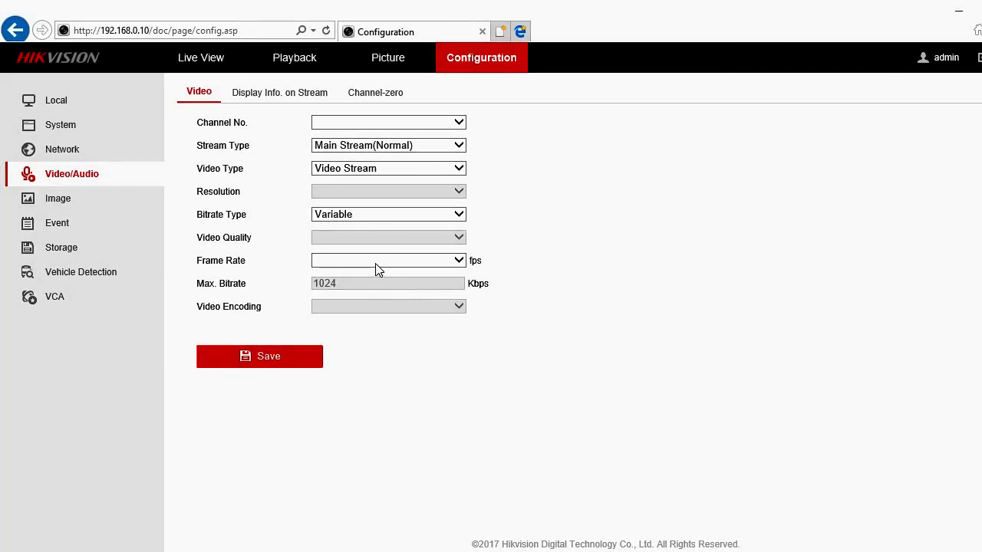
pyautogui.click(77, 202)
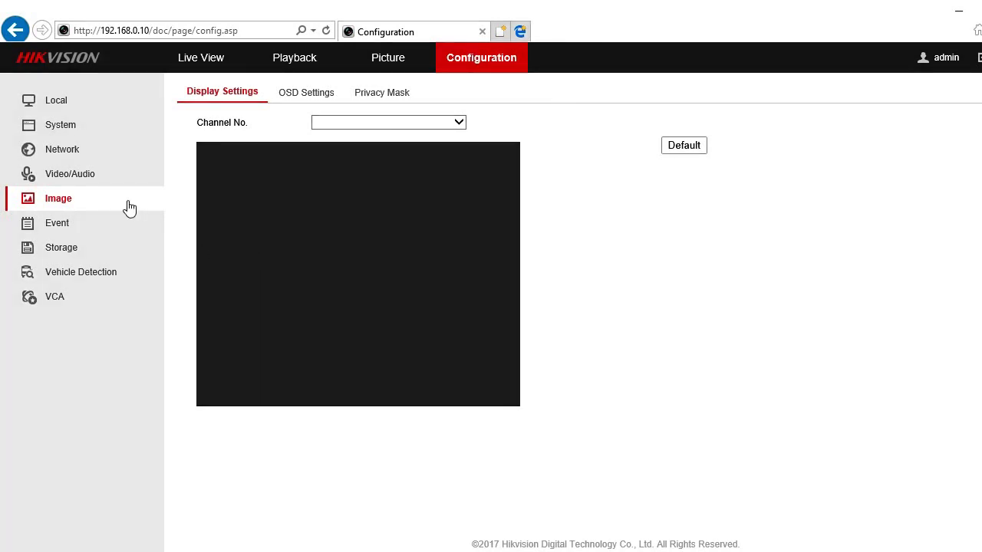
pyautogui.click(69, 225)
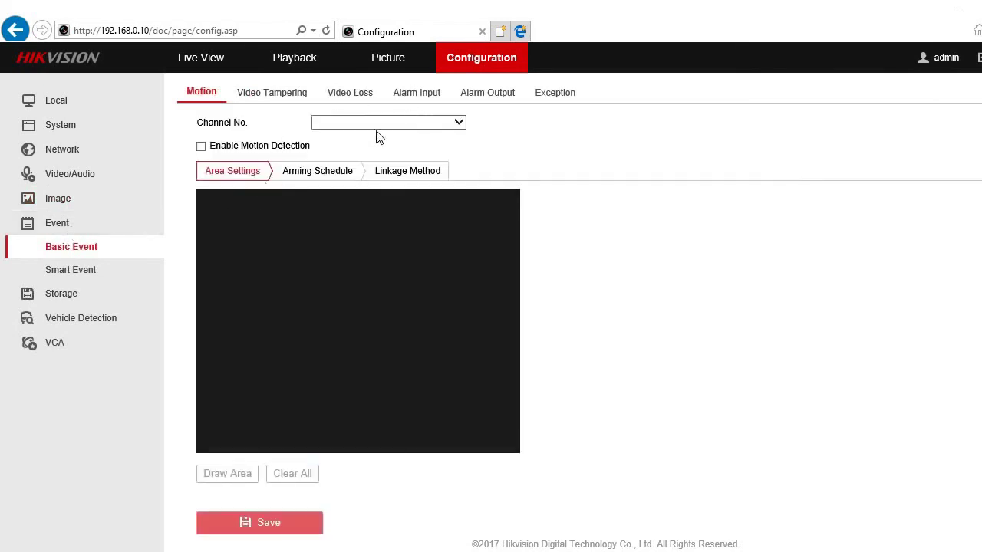
pyautogui.click(67, 295)
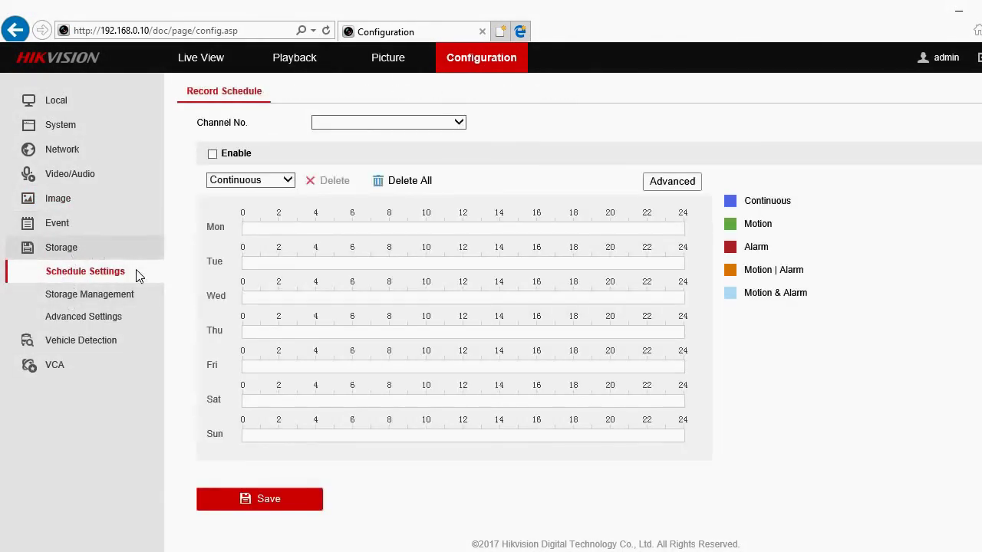
pyautogui.click(83, 297)
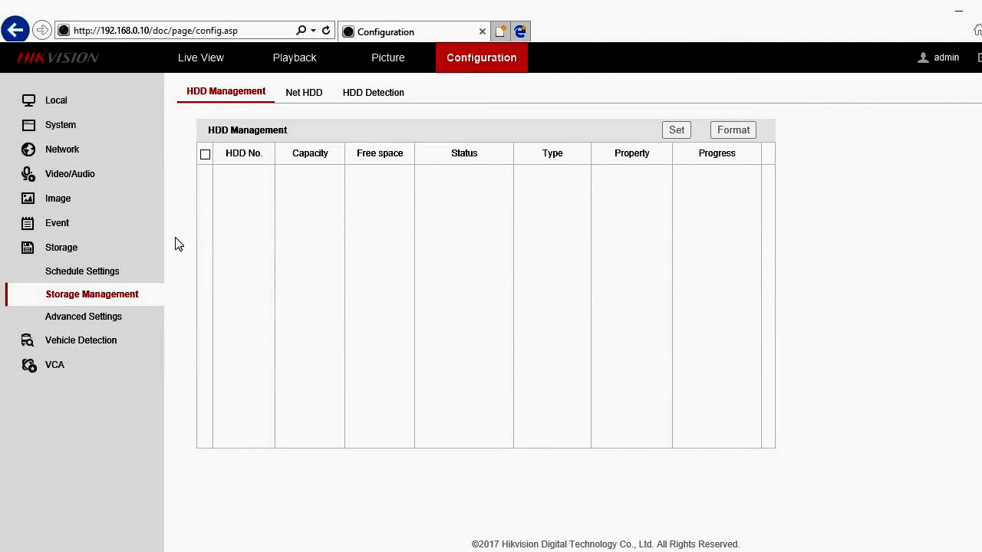
# In the record schedule, add a Motion recording period on Monday from about 8 to 14 hours.
pyautogui.click(112, 274)
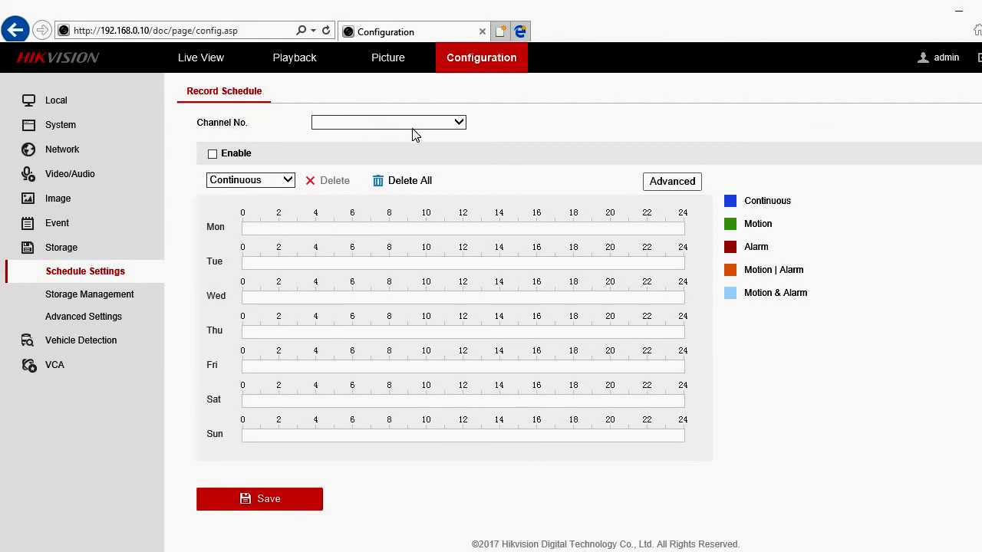
pyautogui.click(287, 181)
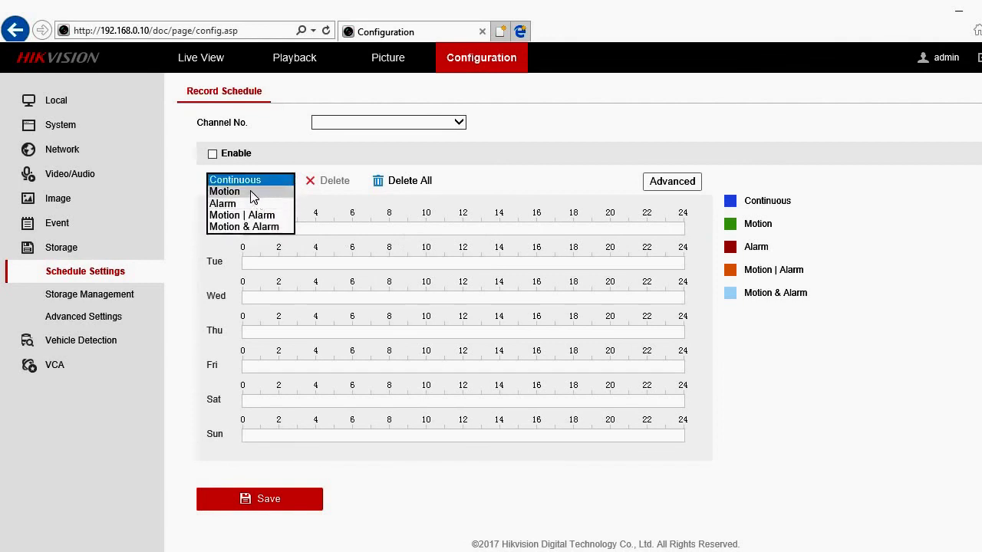
pyautogui.click(247, 191)
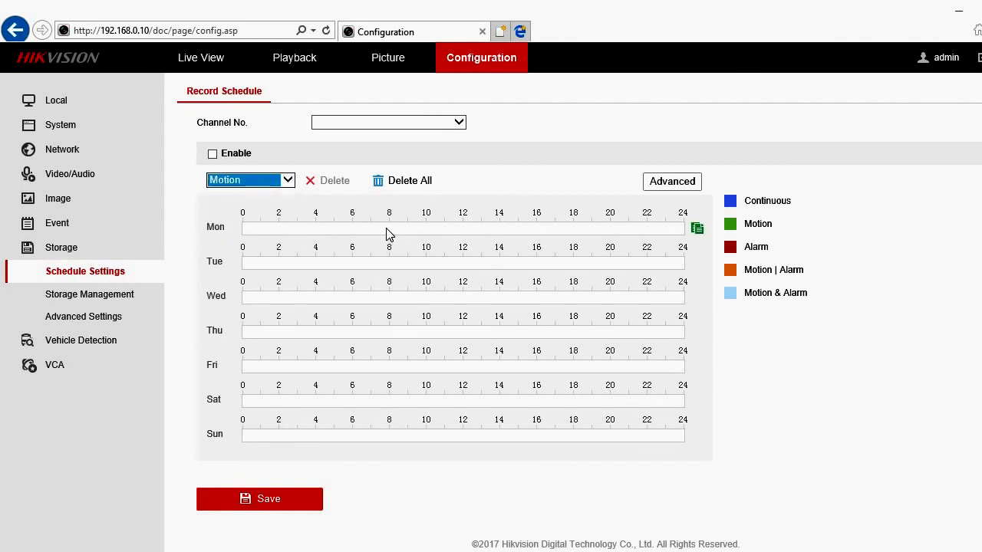
pyautogui.moveTo(388, 230); pyautogui.dragTo(504, 234)
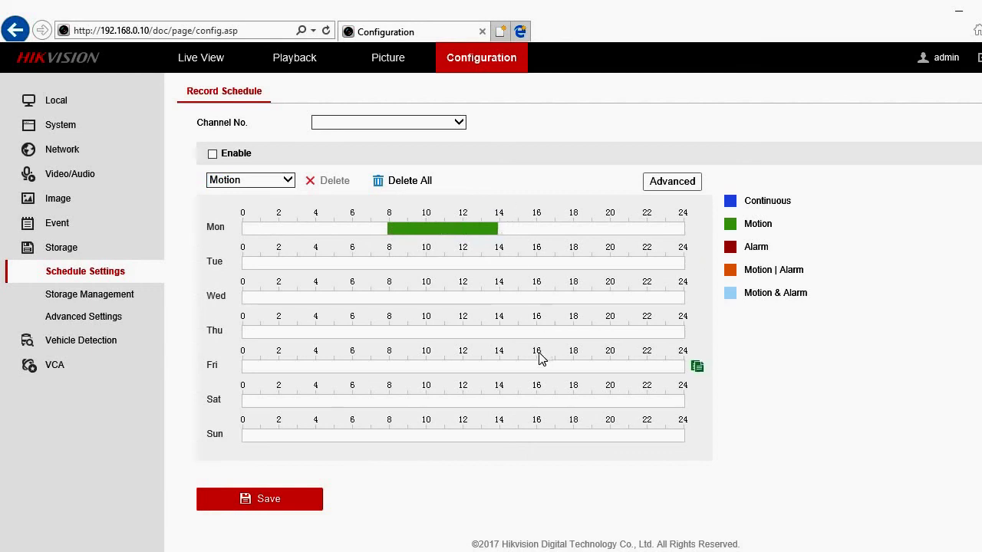
# Add an Alarm recording period on Tuesday from about 4 to 10 hours.
pyautogui.click(253, 182)
pyautogui.click(239, 194)
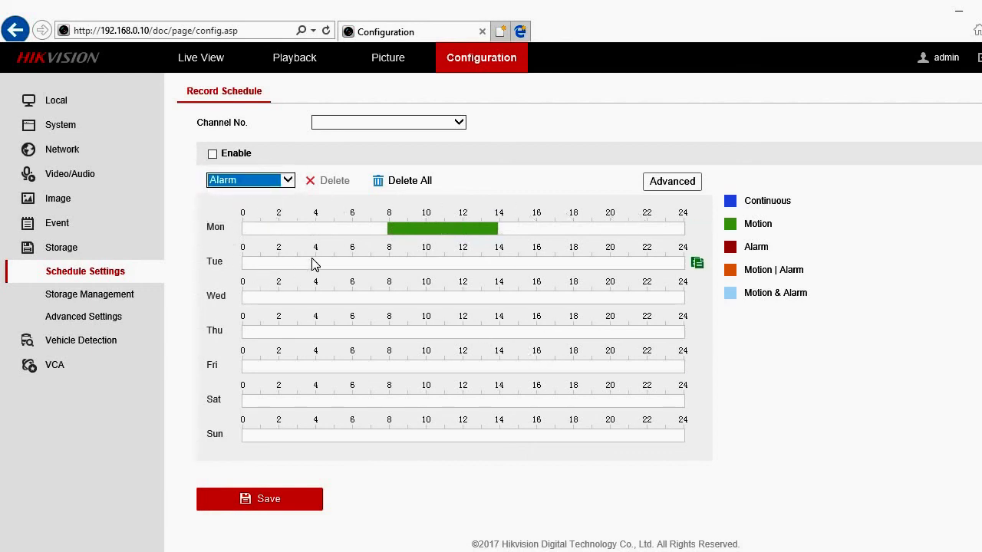
pyautogui.moveTo(316, 263); pyautogui.dragTo(424, 270)
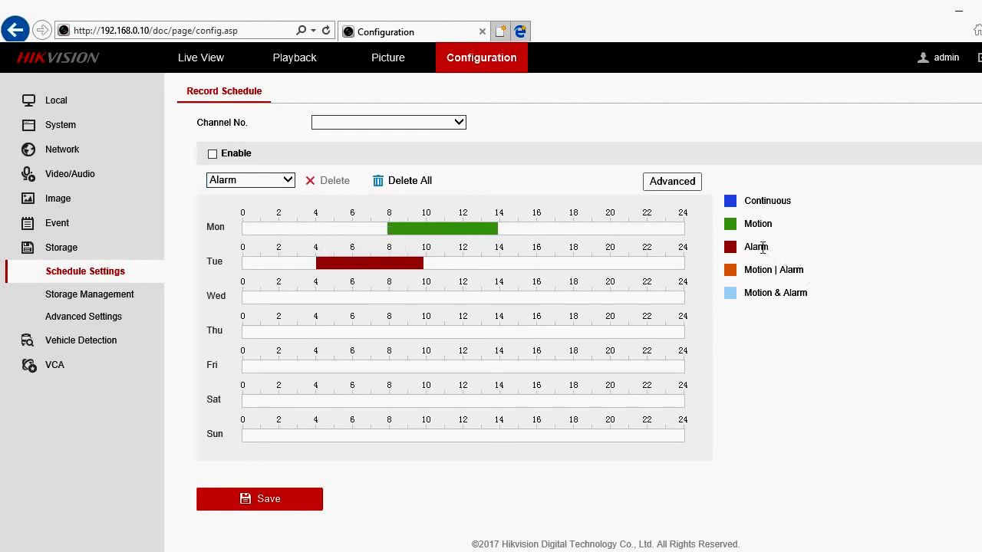
# Add a Continuous recording period on Tuesday from about 14 to 20 hours.
pyautogui.click(257, 184)
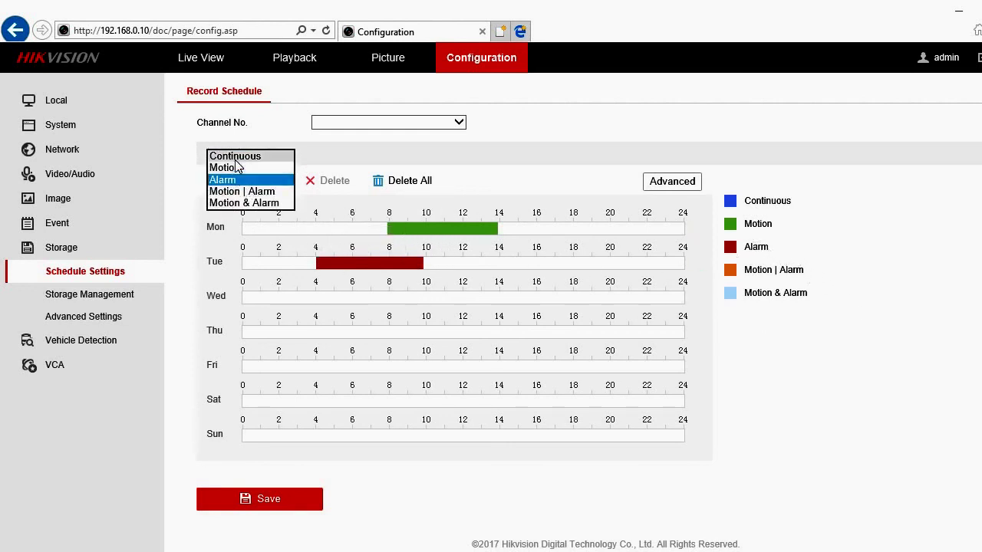
pyautogui.click(244, 158)
pyautogui.moveTo(495, 263); pyautogui.dragTo(605, 270)
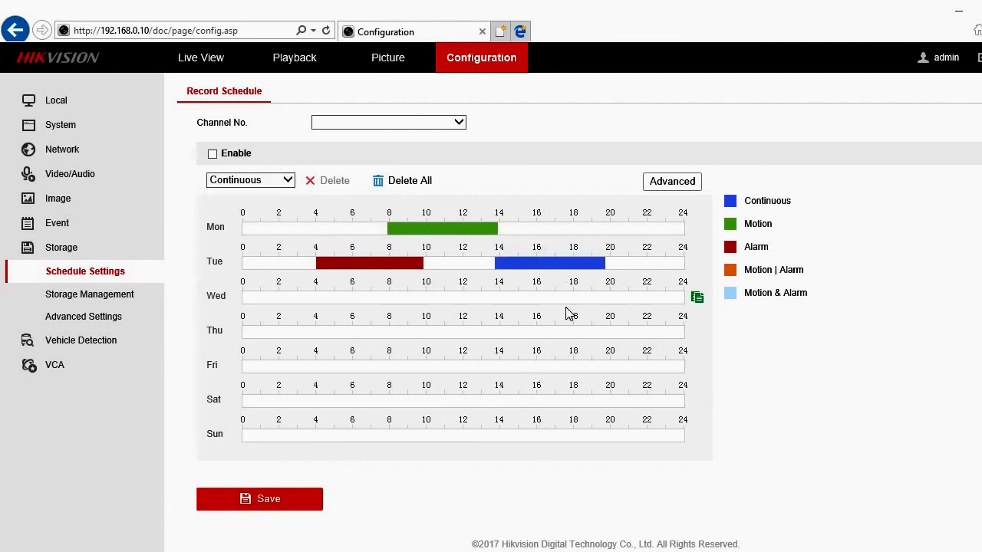